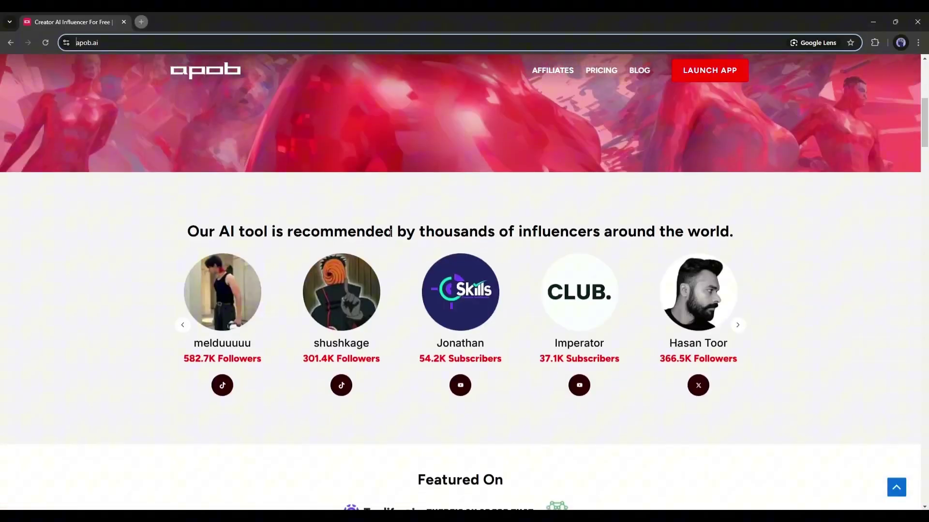
scroll(390, 233, "down", 2)
scroll(390, 233, "down", 3)
scroll(407, 232, "down", 2)
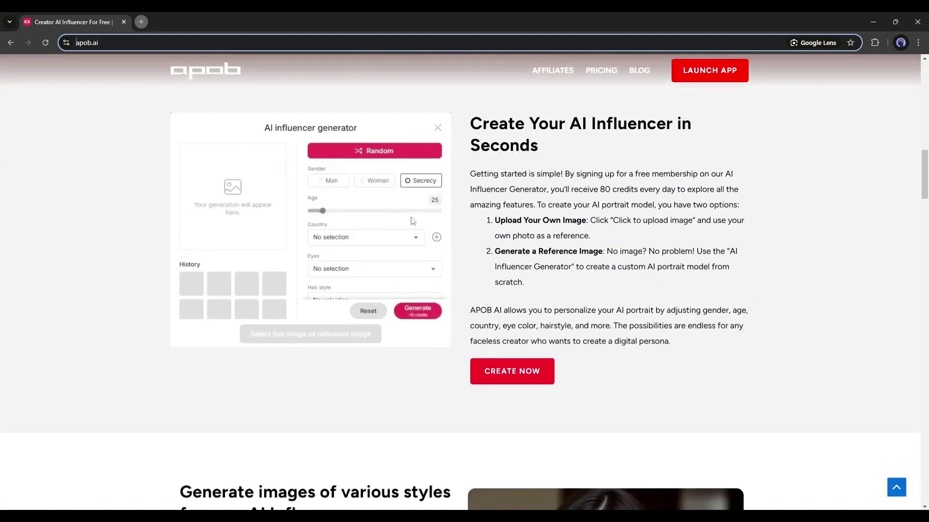
scroll(326, 225, "down", 3)
scroll(326, 225, "down", 4)
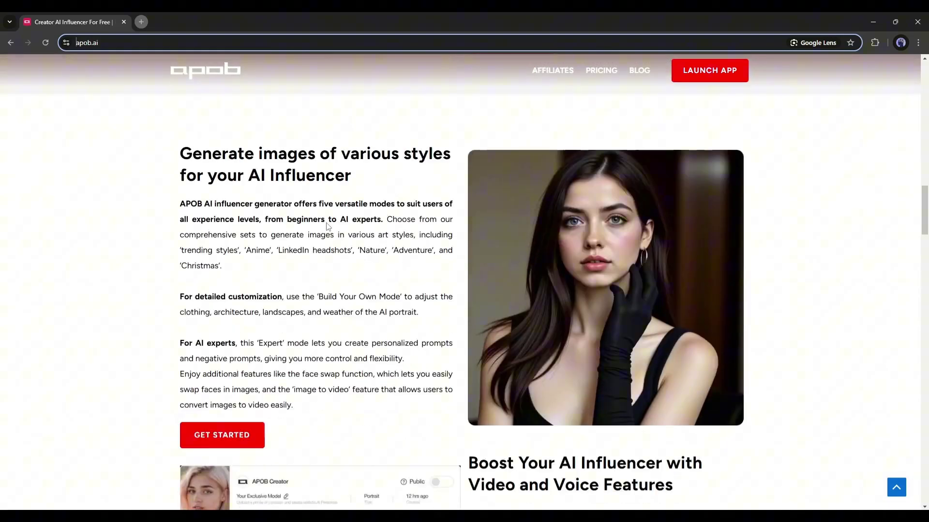
scroll(325, 226, "down", 4)
scroll(366, 223, "down", 1)
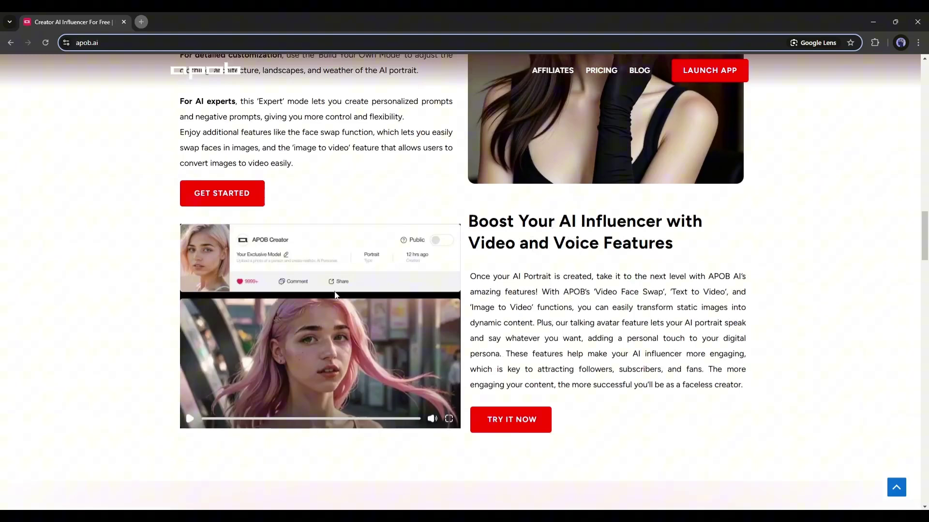
scroll(346, 296, "down", 4)
scroll(359, 300, "down", 3)
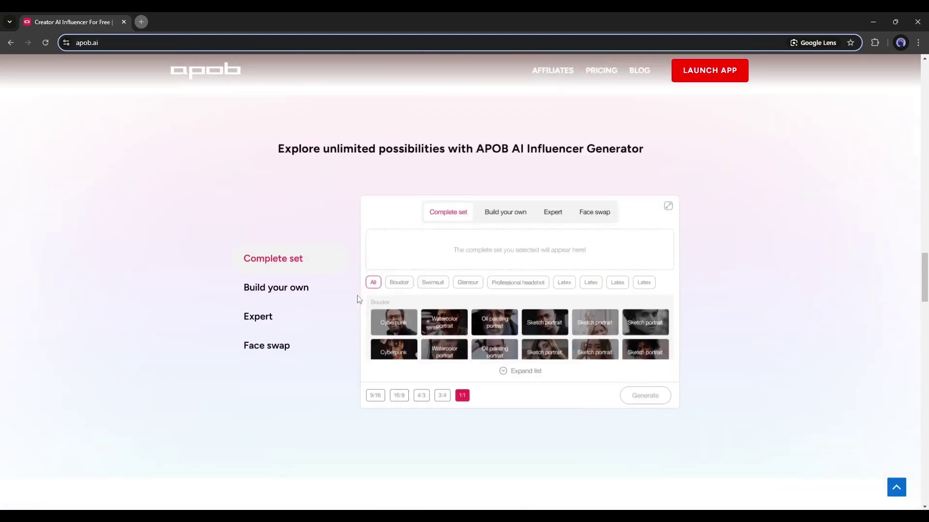
- Preview the build-your-own, expert prompt and face swap generator modes
left_click(309, 292)
left_click(262, 316)
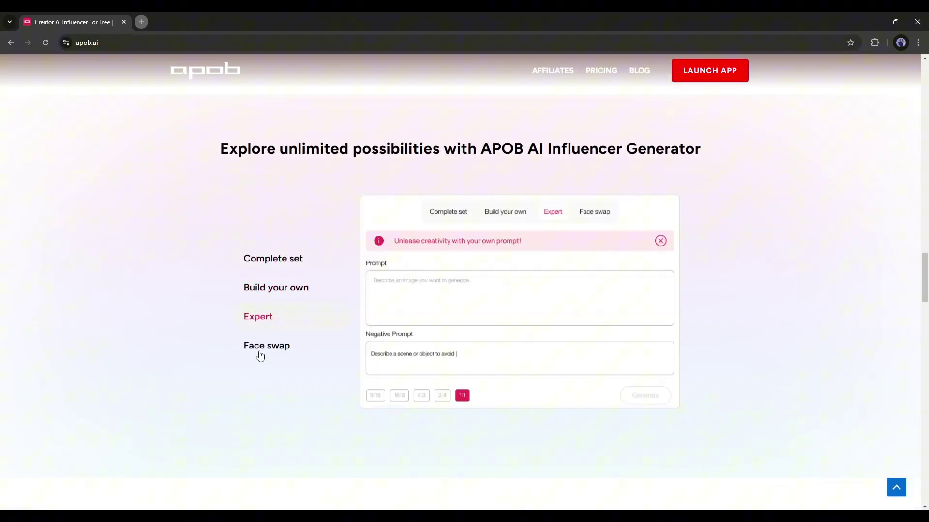
left_click(259, 355)
scroll(240, 358, "down", 3)
scroll(239, 358, "down", 2)
scroll(239, 358, "down", 1)
scroll(239, 358, "down", 1)
scroll(239, 352, "down", 1)
scroll(241, 347, "down", 3)
scroll(239, 348, "down", 5)
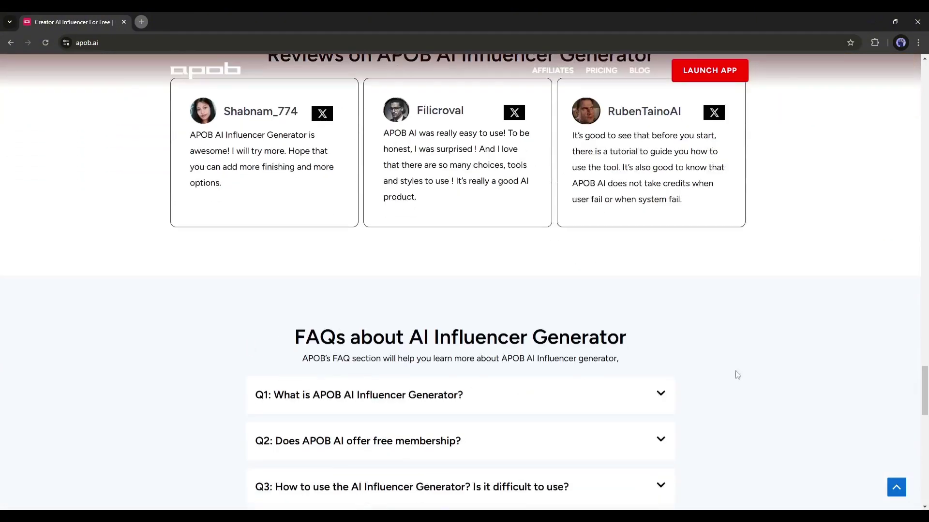
left_click_drag(926, 402, 925, 63)
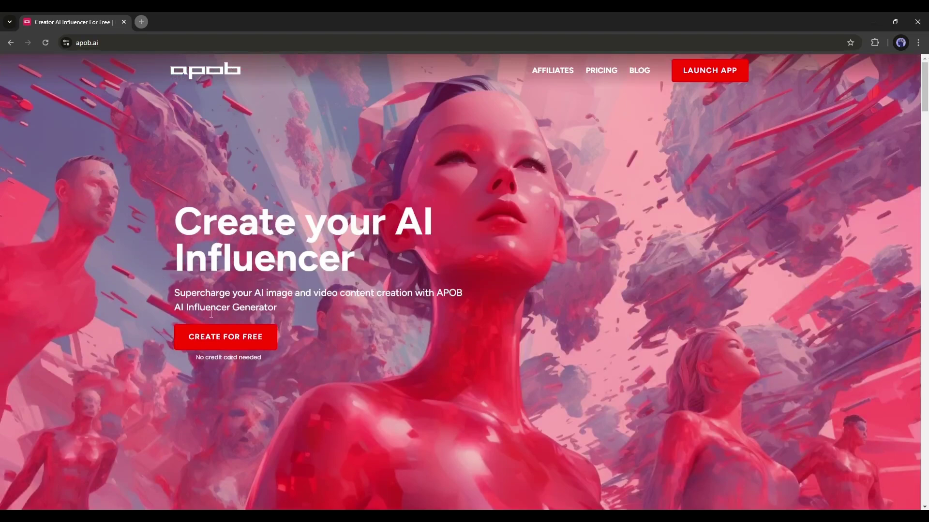
- Start creating for free, sign in with Google, and view all community models
left_click(217, 341)
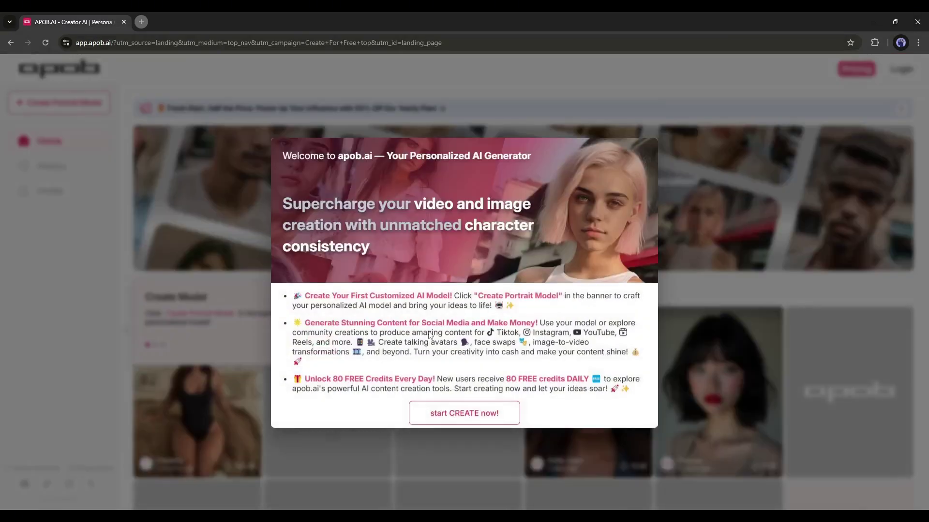
left_click(480, 419)
left_click(443, 380)
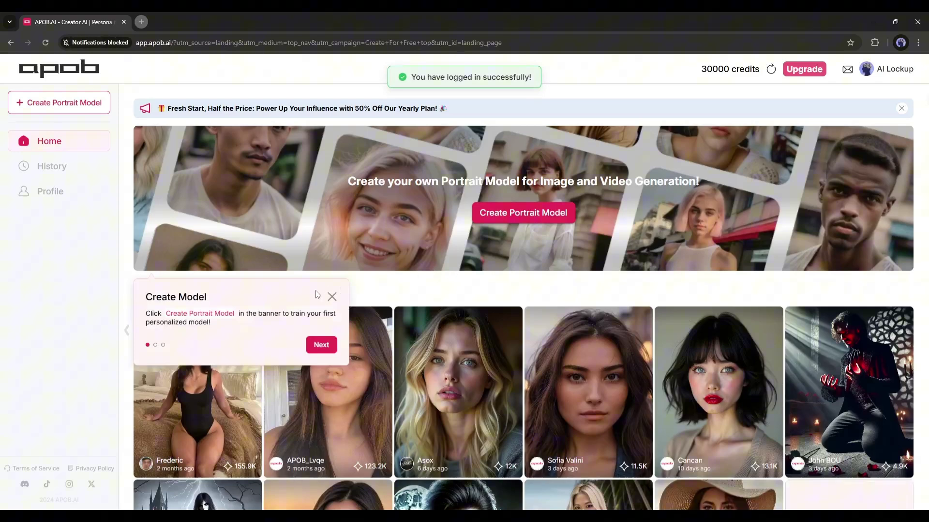
left_click(333, 299)
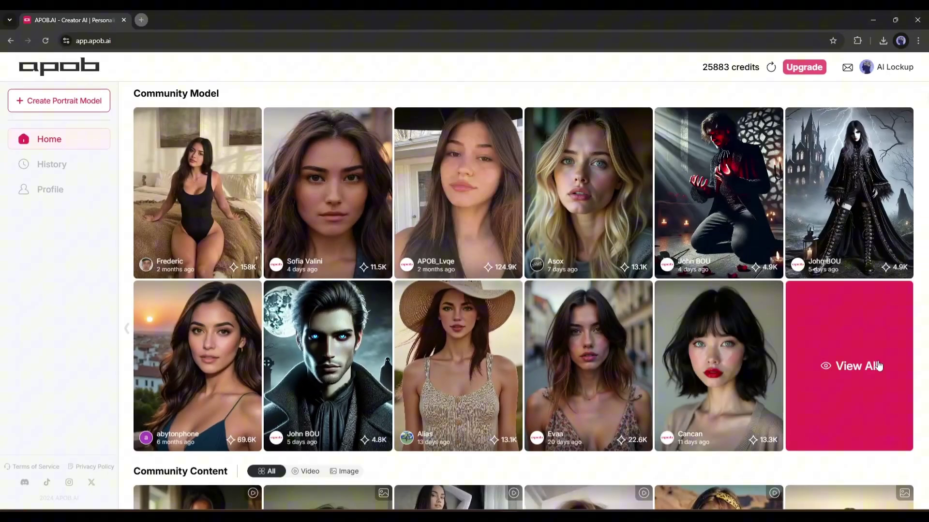
left_click(856, 365)
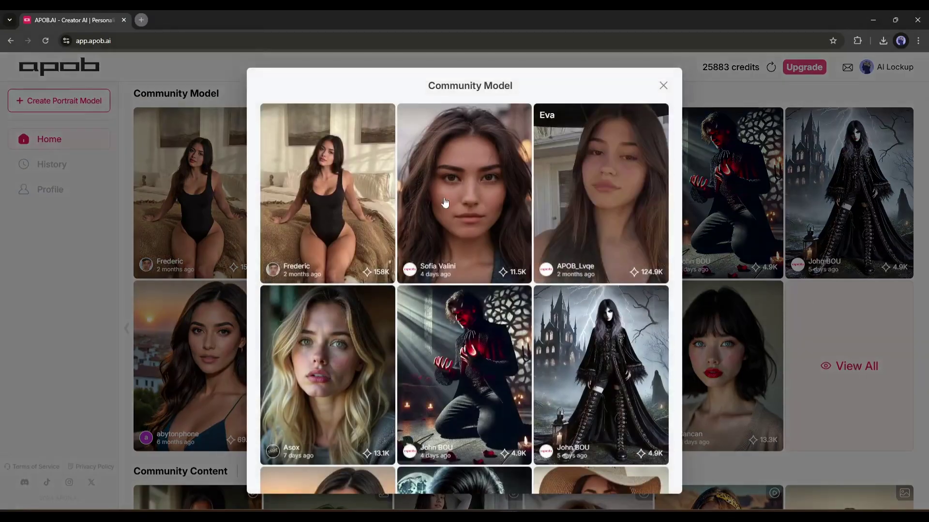
scroll(465, 247, "down", 3)
scroll(465, 257, "down", 5)
scroll(457, 254, "down", 2)
scroll(464, 261, "down", 1)
scroll(537, 288, "down", 2)
scroll(537, 288, "down", 2)
scroll(544, 298, "down", 2)
scroll(551, 300, "down", 2)
scroll(559, 299, "down", 3)
scroll(555, 295, "down", 2)
scroll(518, 353, "down", 2)
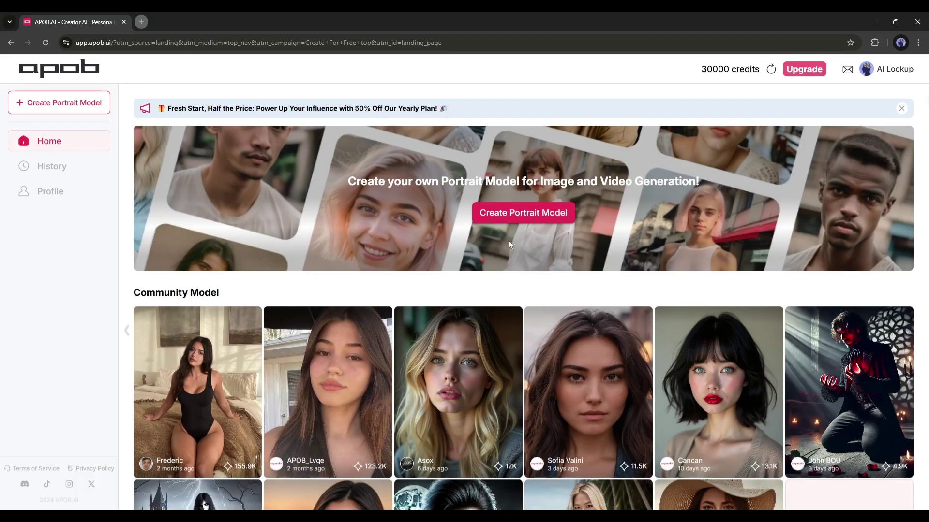
- Start a new portrait model and check the reference image upload window without uploading
left_click(514, 214)
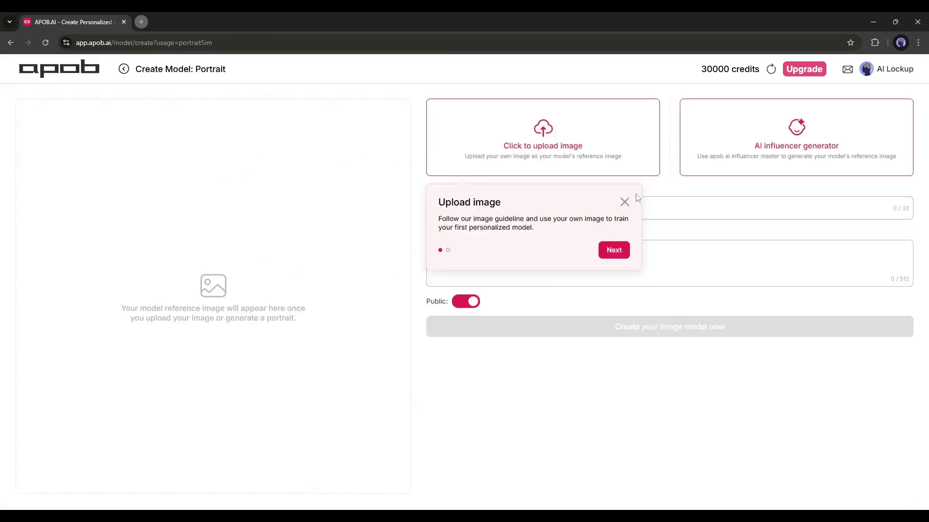
left_click(625, 203)
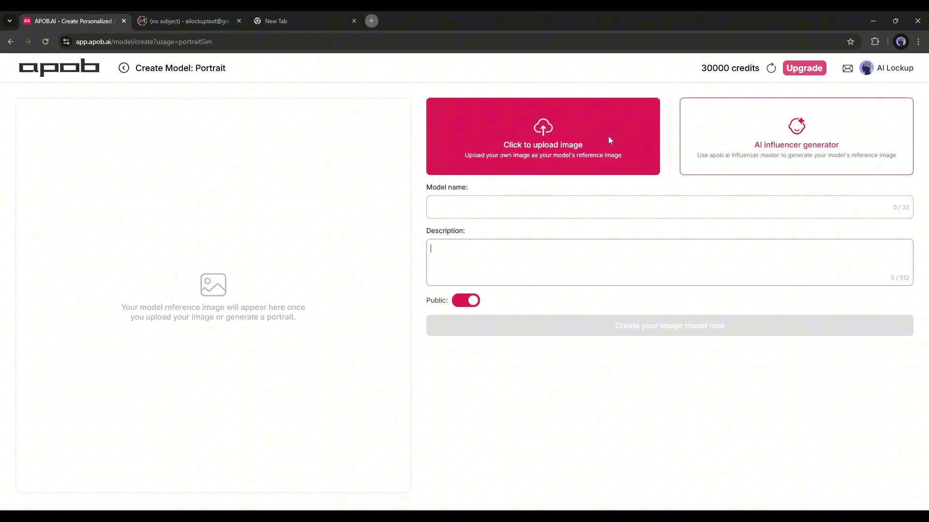
left_click(608, 136)
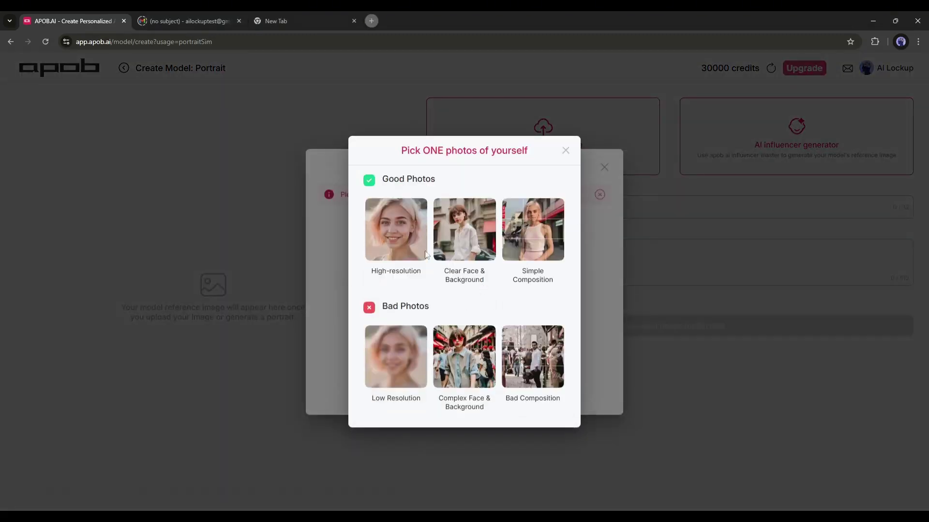
left_click(564, 150)
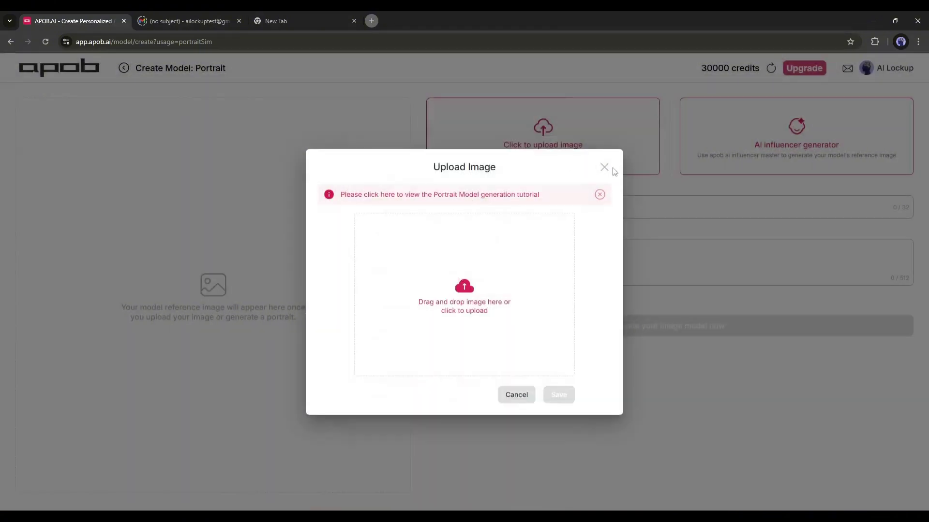
left_click(610, 169)
left_click(570, 164)
left_click(605, 168)
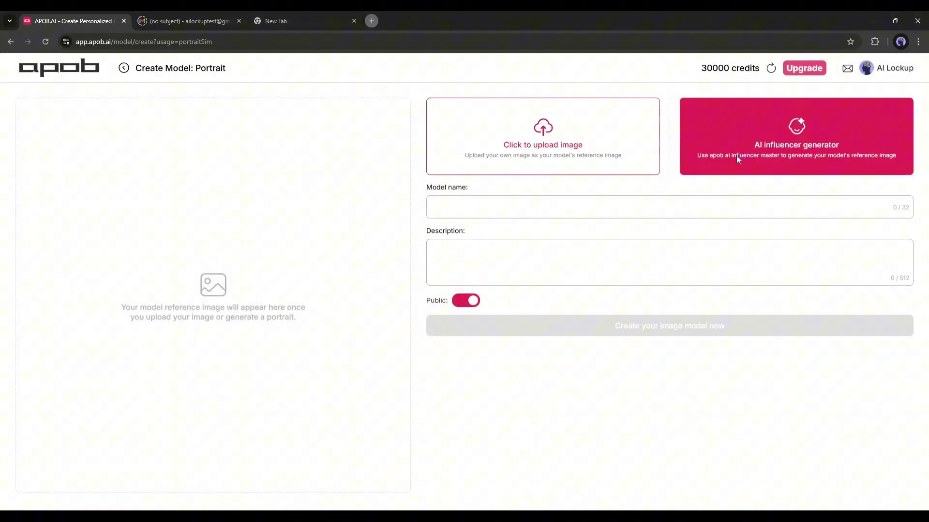
- In the AI influencer generator, randomize attributes and make her a 25-year-old woman
left_click(790, 155)
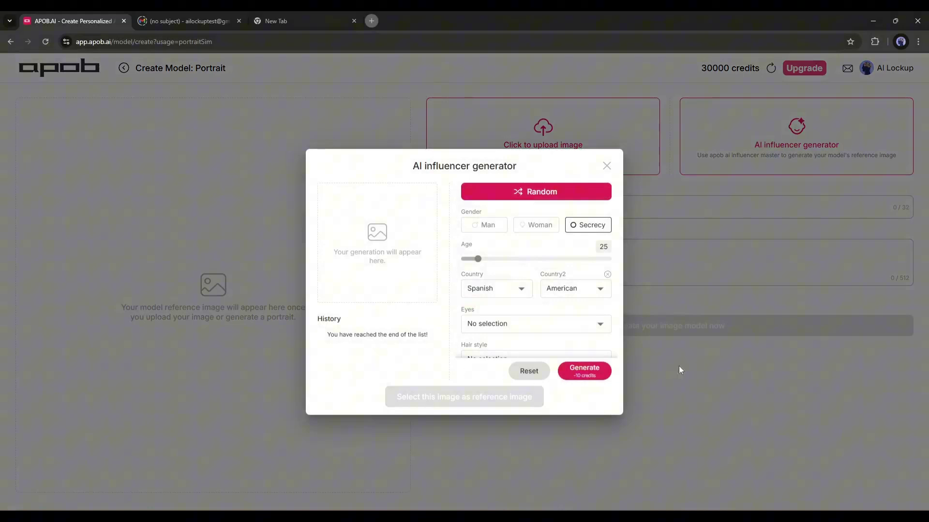
left_click(530, 194)
scroll(501, 290, "down", 2)
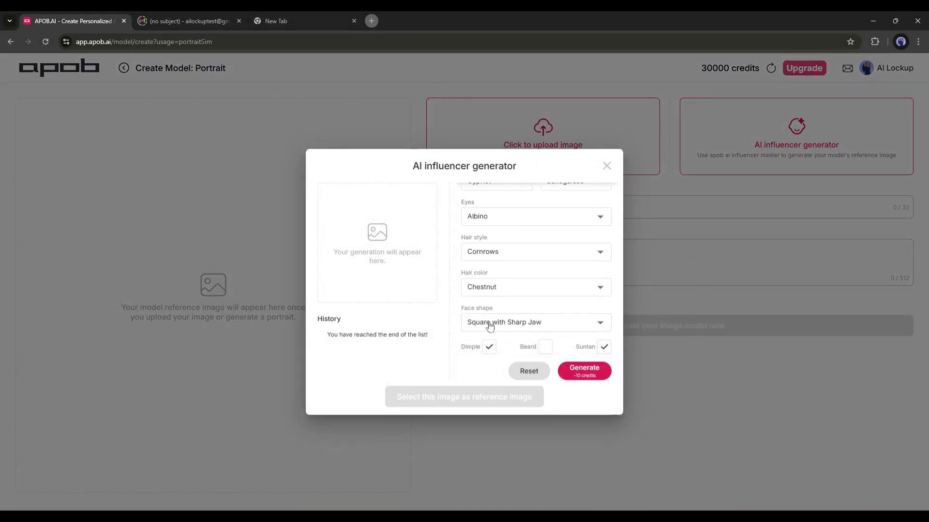
scroll(489, 320, "up", 2)
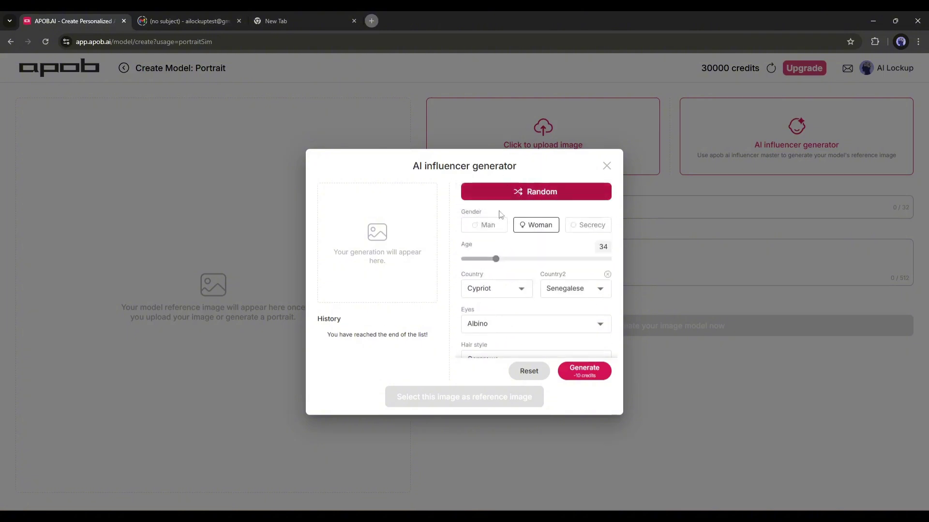
left_click(512, 198)
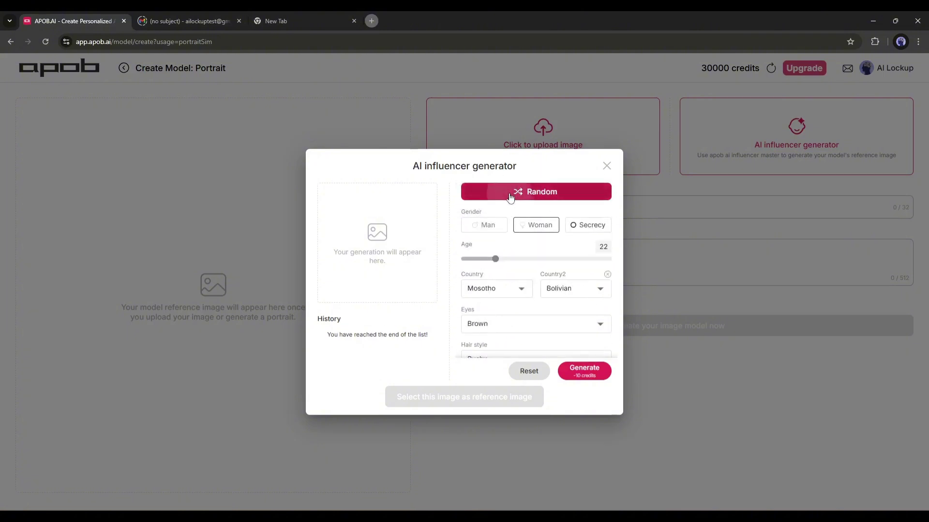
left_click(533, 227)
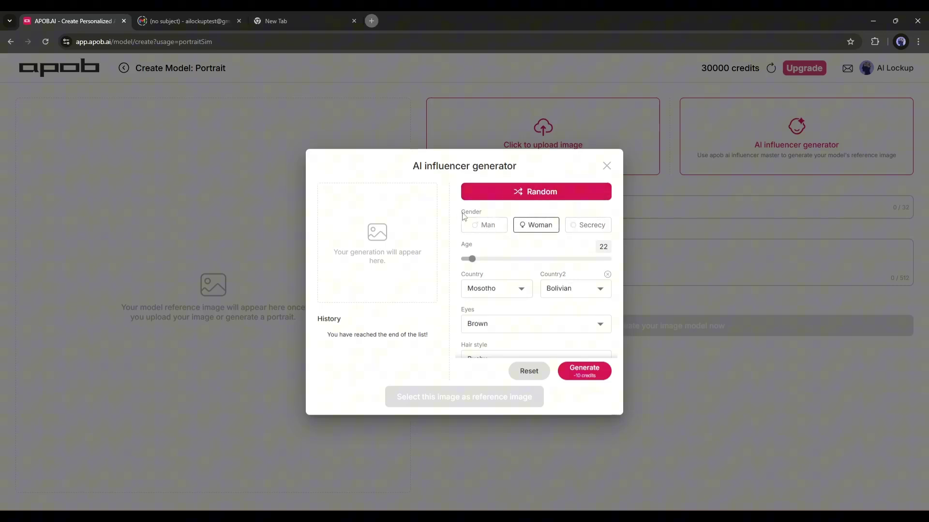
left_click(483, 223)
left_click(533, 225)
left_click_drag(475, 261, 480, 261)
scroll(538, 269, "down", 1)
- Set her countries to Spanish and American and her eye colour to Green
left_click(526, 245)
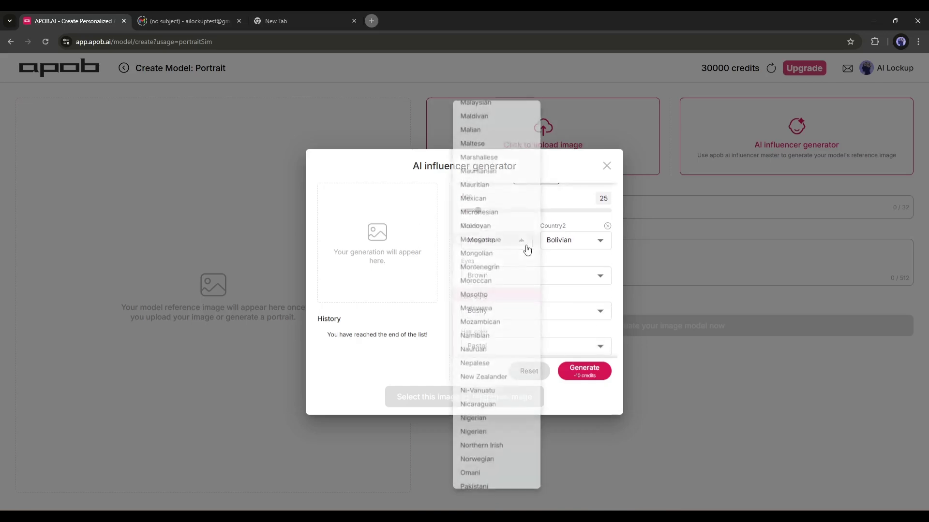
scroll(501, 253, "down", 5)
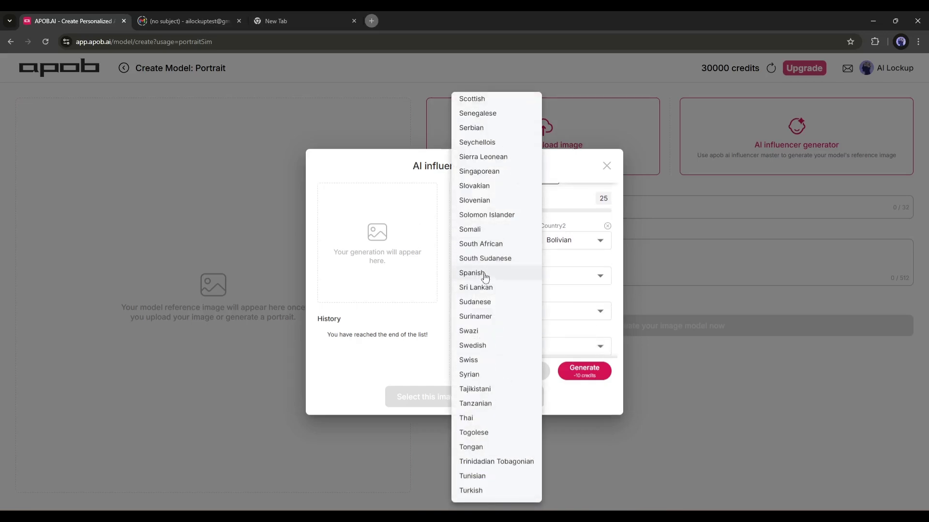
left_click(478, 274)
left_click(608, 227)
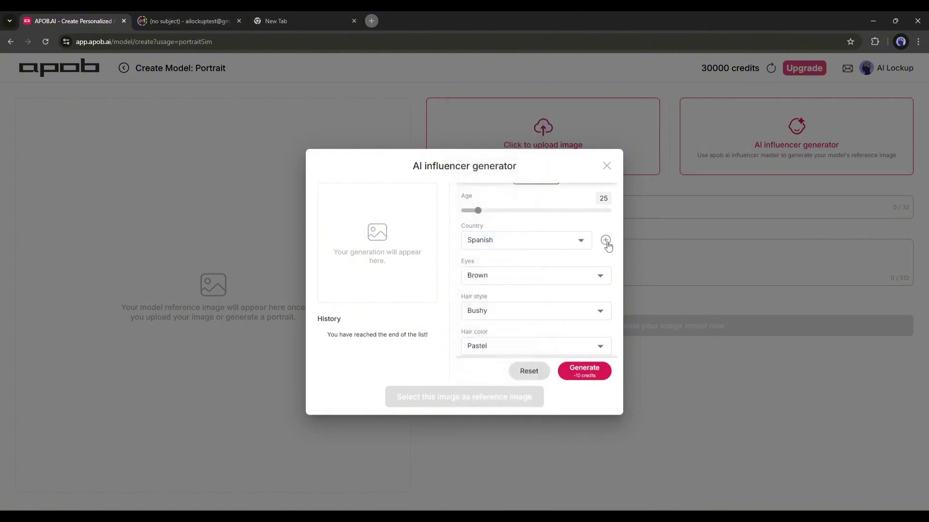
left_click(607, 245)
scroll(599, 246, "down", 1)
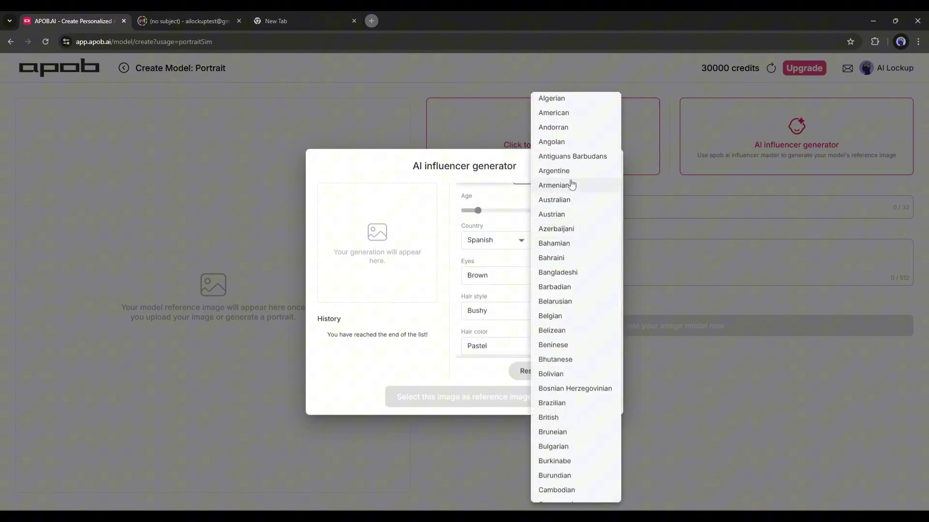
scroll(571, 186, "up", 2)
left_click(570, 164)
left_click(554, 274)
left_click(479, 368)
- Give her a Curly bob, Silver hair colour and a Diamond face shape
left_click(544, 250)
scroll(496, 220, "down", 3)
left_click(508, 347)
left_click(522, 251)
left_click(518, 314)
left_click(536, 283)
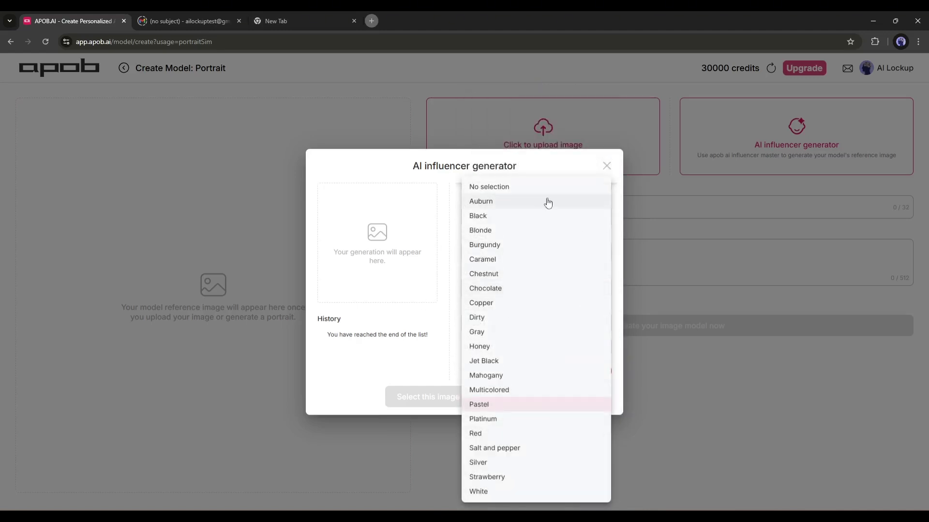
left_click(495, 462)
left_click(534, 322)
left_click(495, 190)
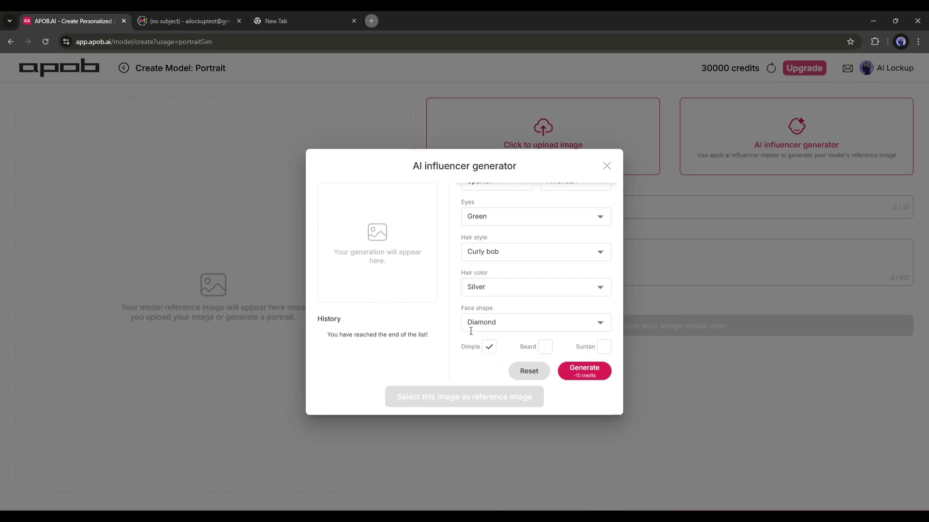
- Generate the first influencer portrait and review it full-size
left_click(589, 374)
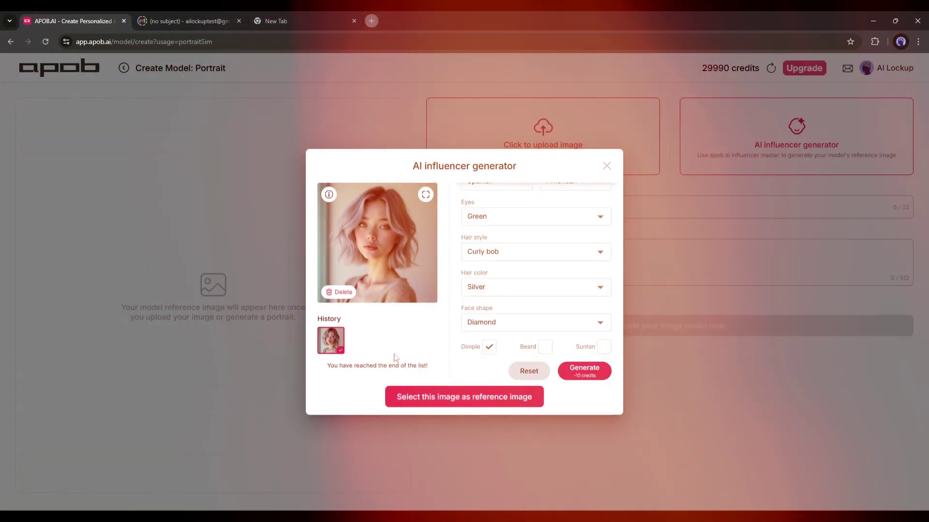
left_click(425, 195)
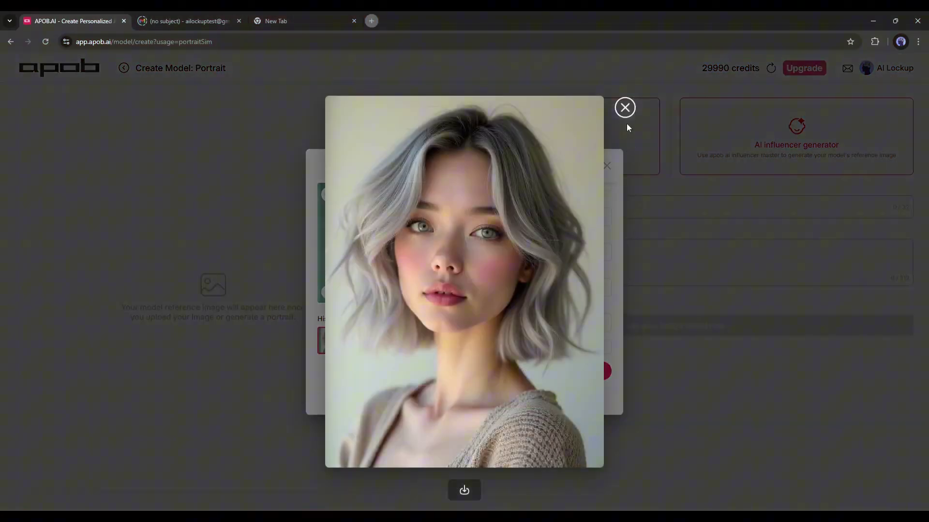
left_click(625, 109)
scroll(545, 259, "up", 2)
scroll(522, 258, "up", 2)
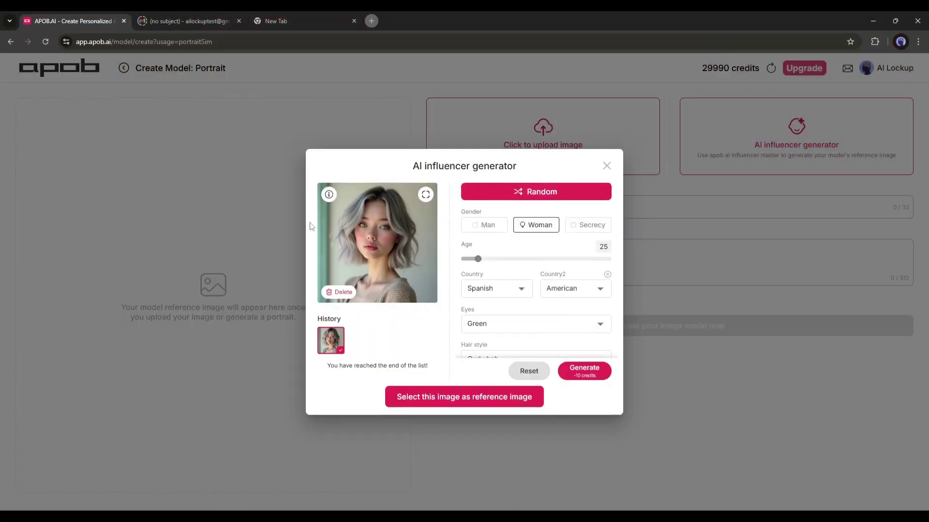
scroll(501, 284, "down", 1)
scroll(512, 276, "down", 2)
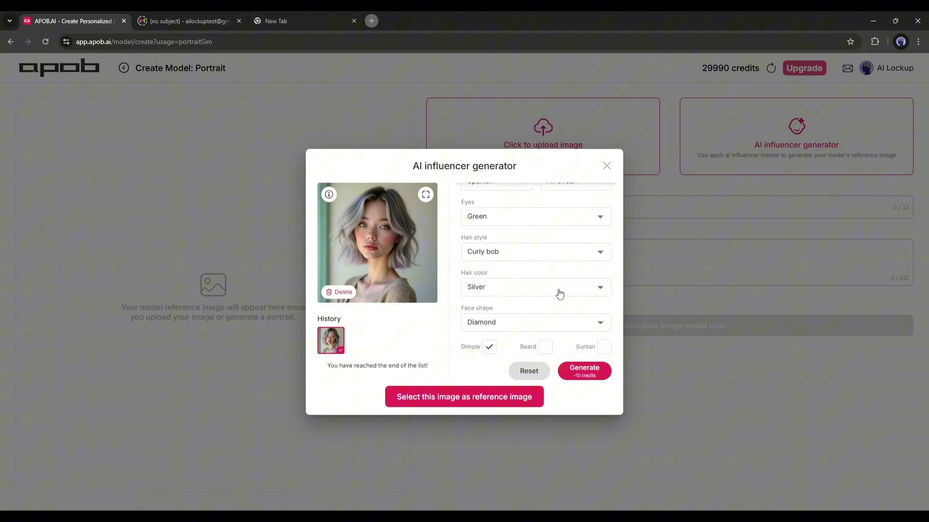
- Generate a second portrait with Curly hair and review it full-size
left_click(588, 373)
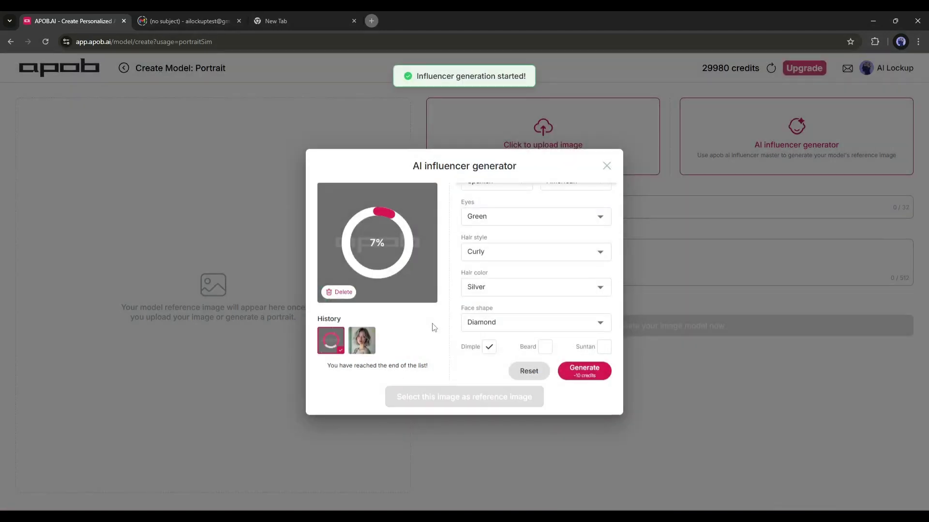
left_click(425, 194)
left_click(624, 109)
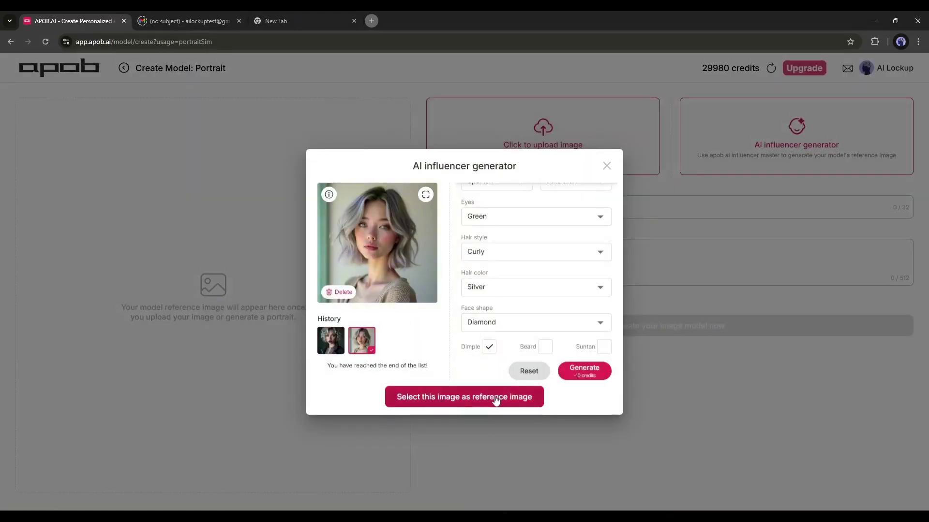
- Select the second silver-haired portrait as the model's reference image
left_click(472, 399)
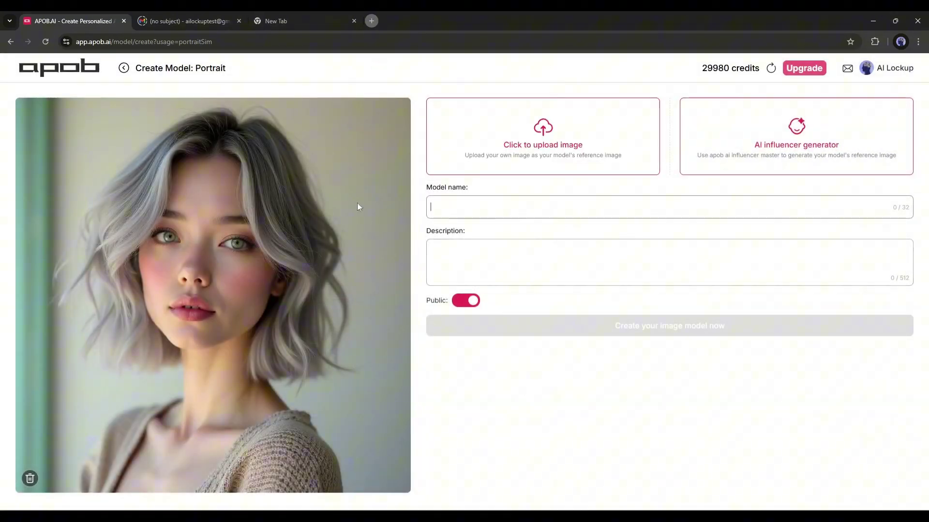
- Name the model Emily, describe her looks, and create the image model
left_click(470, 216)
type("Emily")
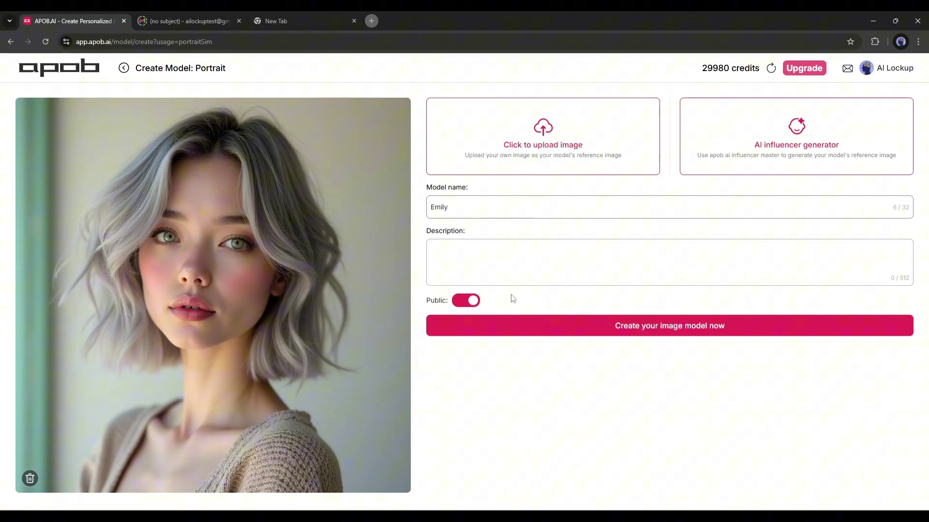
type(" is 25 years old Spanish A")
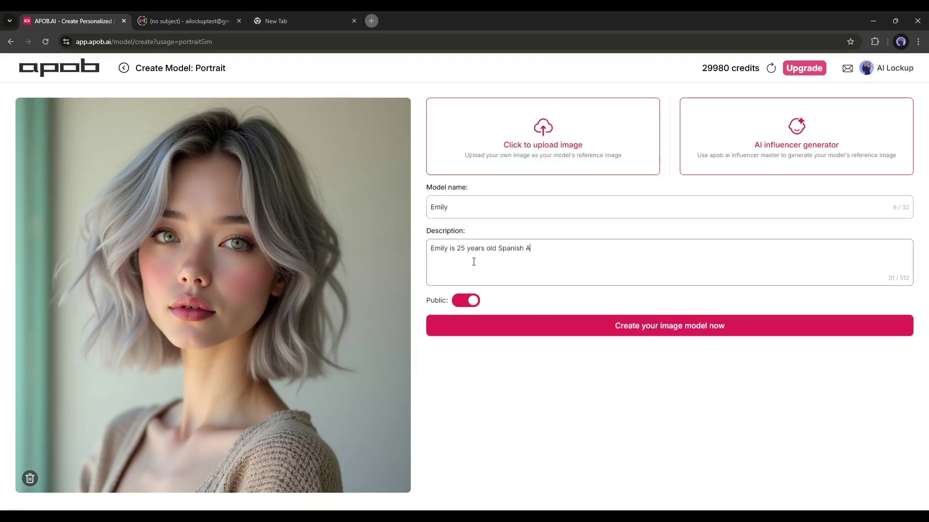
type("merican beautiful lady with green eyes, curly bob silver hair")
left_click(718, 333)
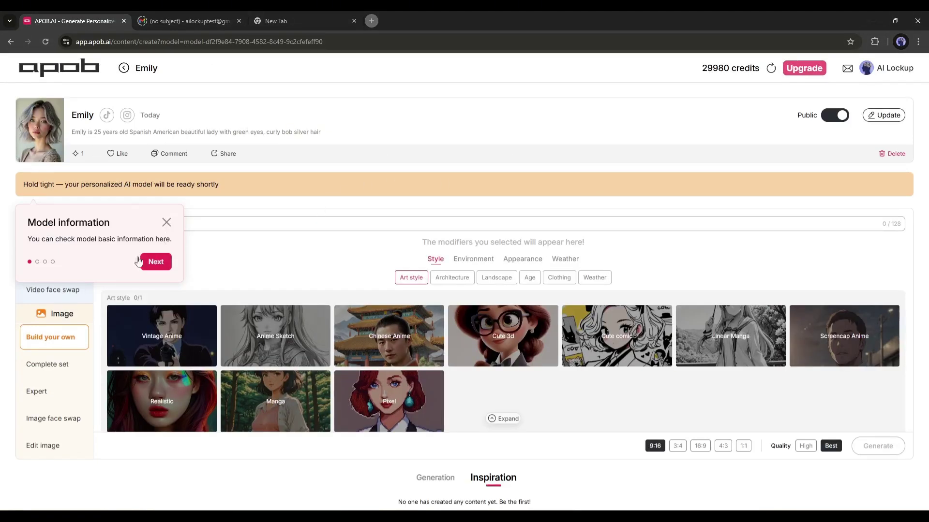
- Finish the onboarding tour and switch the Emily model to private
left_click(154, 262)
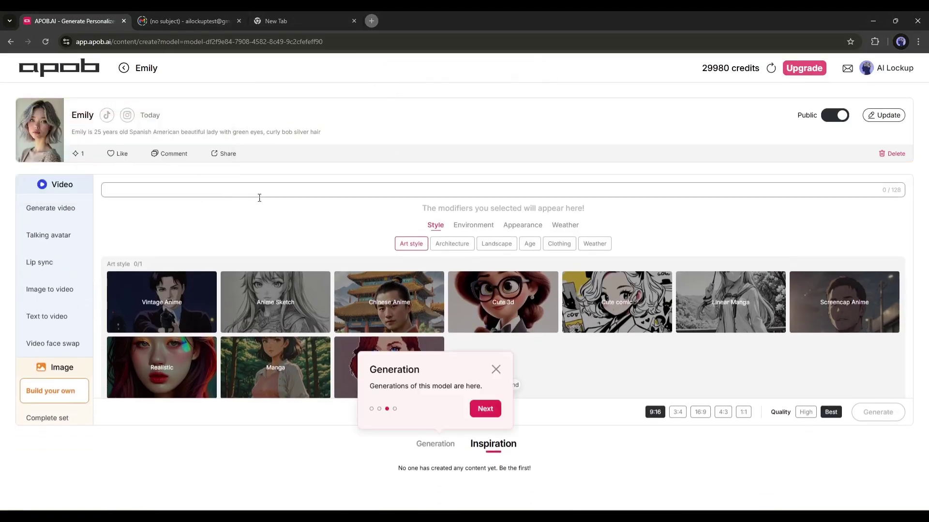
left_click(484, 409)
left_click(573, 408)
left_click(834, 115)
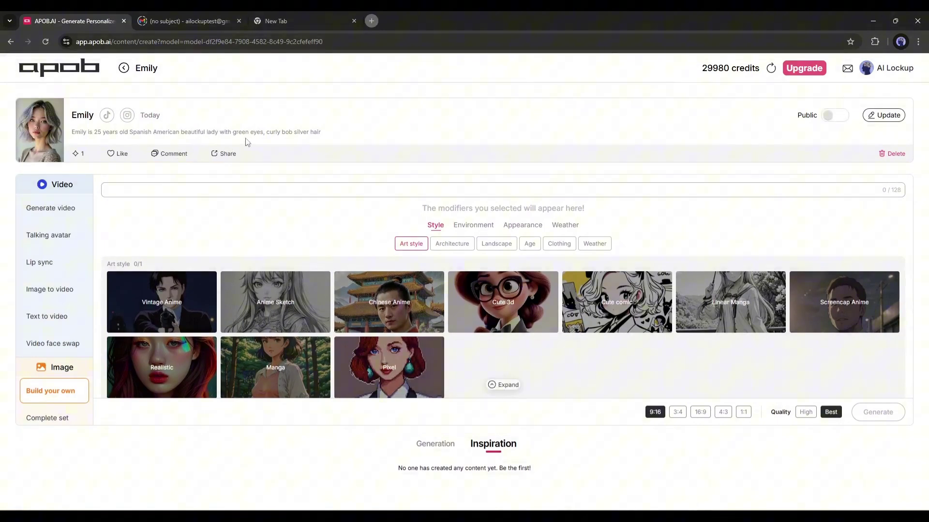
scroll(54, 233, "down", 1)
scroll(53, 253, "down", 1)
scroll(63, 218, "up", 1)
scroll(71, 222, "up", 1)
scroll(72, 225, "down", 2)
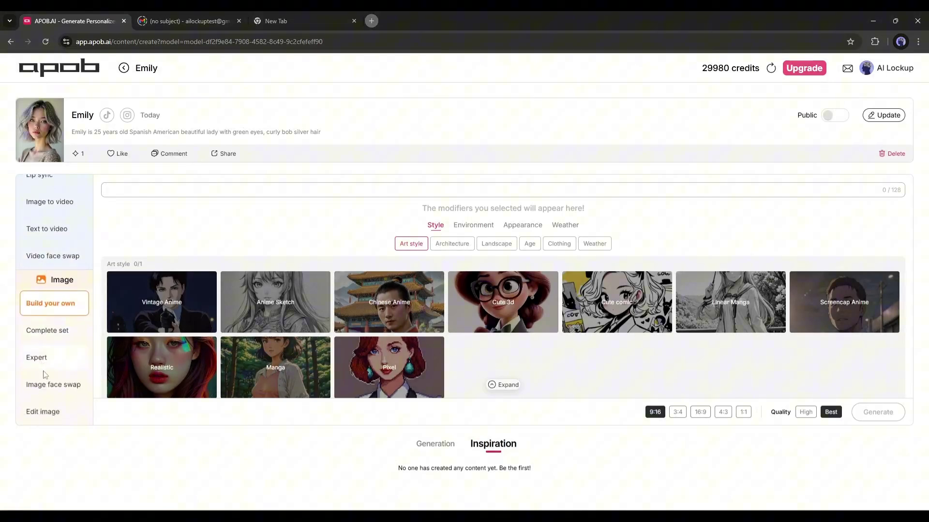
scroll(43, 403, "up", 1)
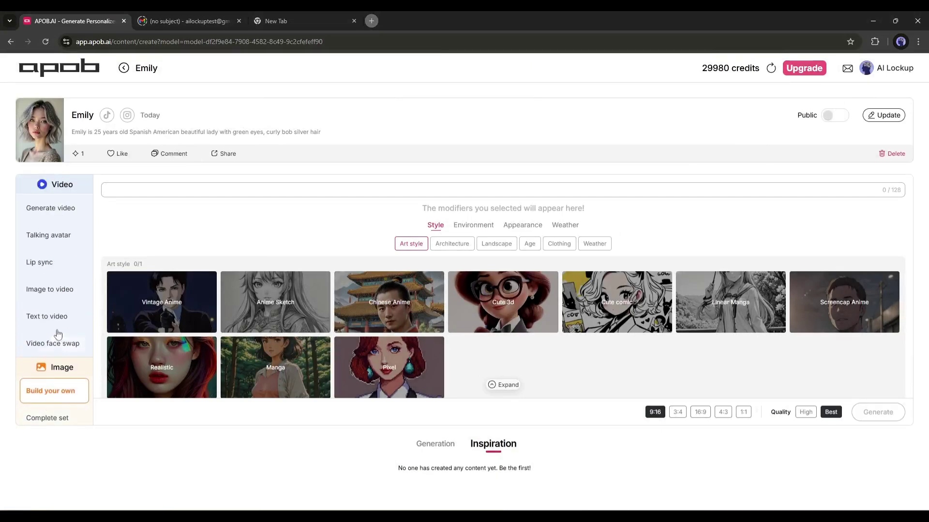
scroll(48, 218, "down", 1)
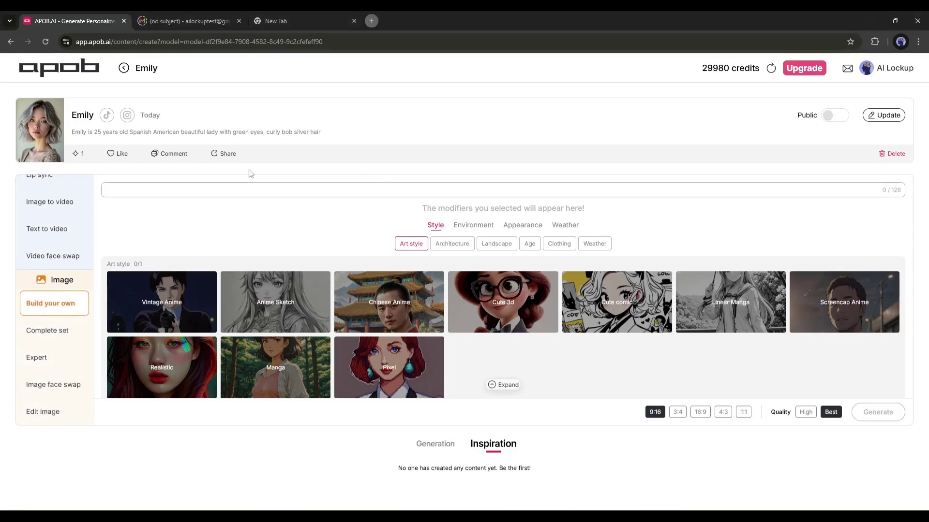
- Browse the Environment, Appearance and Weather modifiers, then return to Style
left_click(472, 227)
left_click(523, 225)
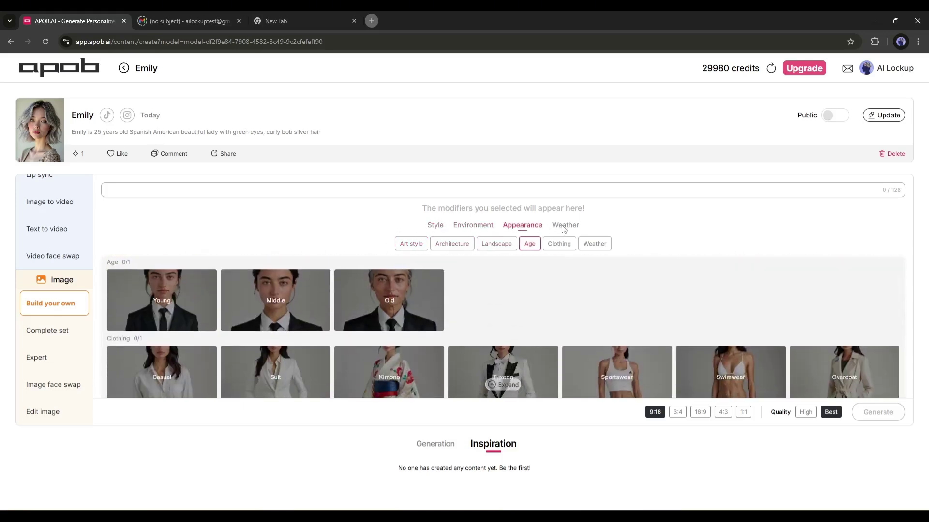
left_click(563, 226)
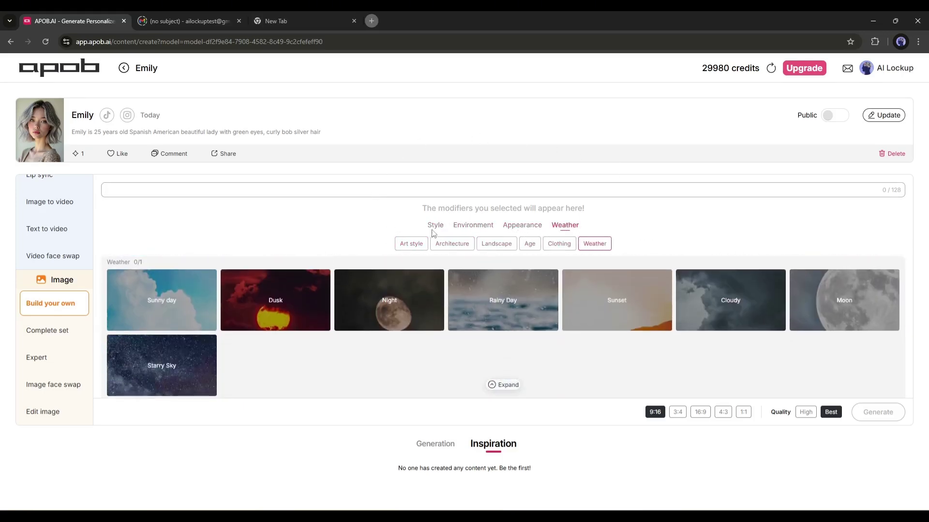
left_click(433, 227)
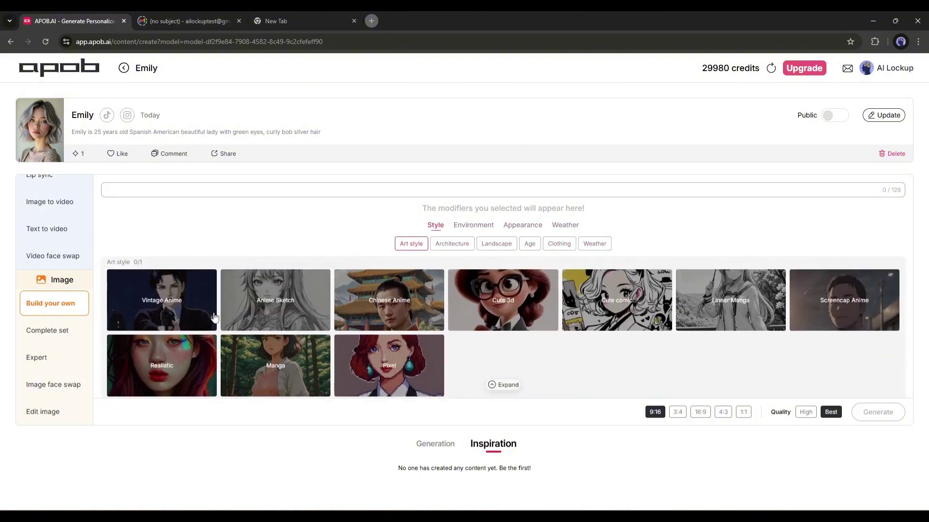
- Pick Realistic style, Museum setting, Young age and Casual clothing, then generate 1:1 images
left_click(187, 368)
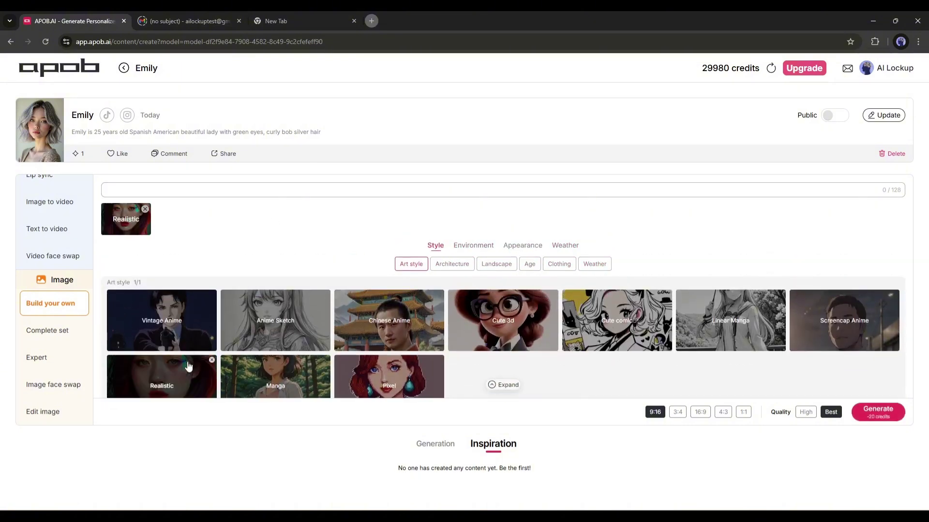
left_click(468, 247)
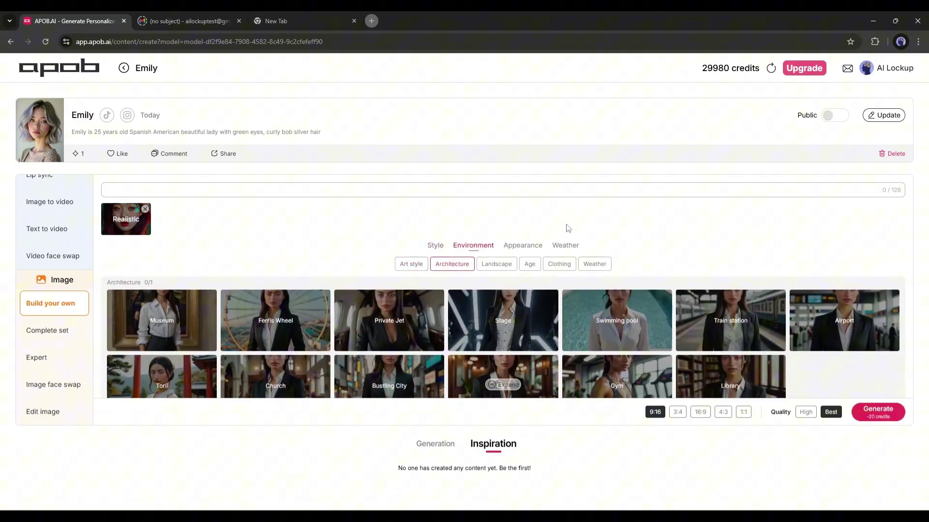
scroll(195, 322, "down", 1)
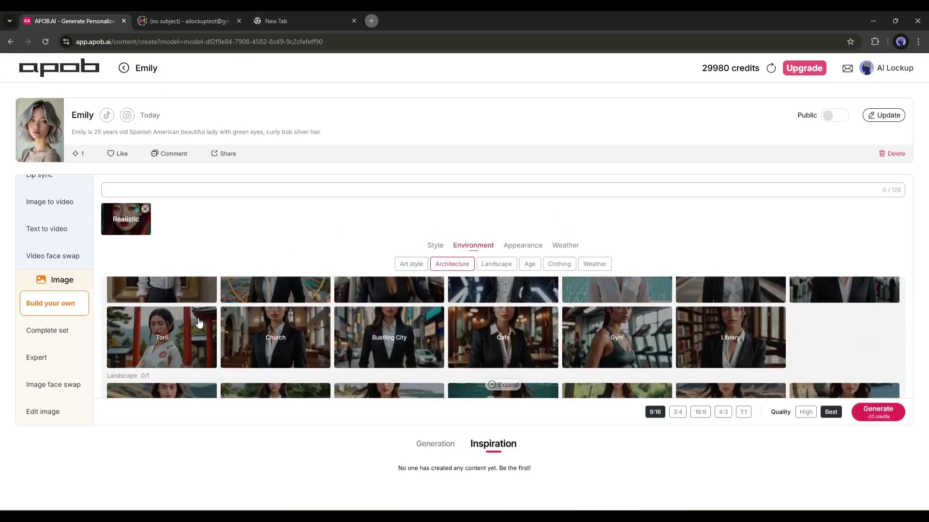
scroll(122, 314, "up", 1)
left_click(178, 329)
scroll(330, 283, "down", 2)
scroll(232, 332, "down", 2)
scroll(233, 331, "down", 2)
scroll(257, 336, "down", 1)
scroll(218, 336, "down", 1)
scroll(187, 337, "up", 2)
left_click(191, 330)
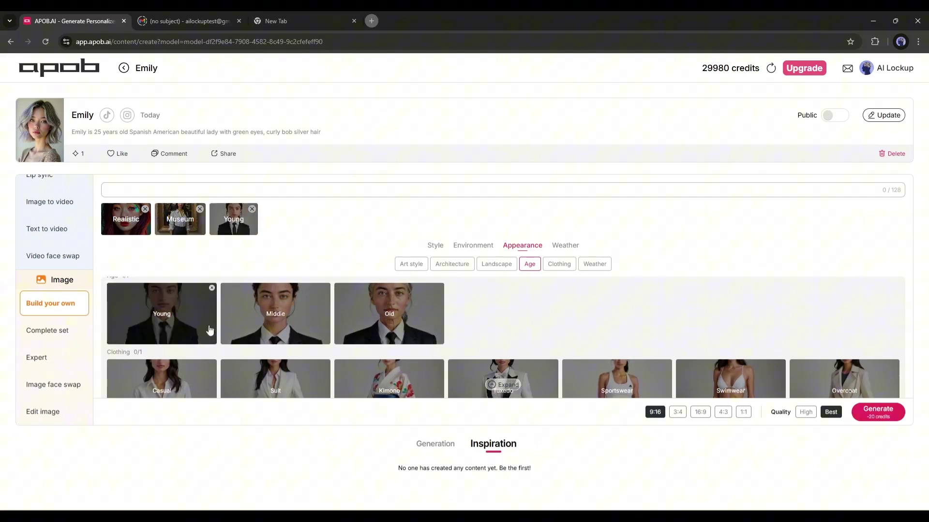
scroll(249, 332, "down", 2)
scroll(380, 336, "down", 1)
scroll(380, 335, "up", 1)
scroll(380, 335, "up", 1)
scroll(380, 336, "down", 1)
scroll(380, 335, "down", 1)
scroll(380, 335, "down", 1)
scroll(155, 352, "up", 2)
left_click(194, 313)
scroll(353, 300, "down", 1)
scroll(189, 315, "down", 2)
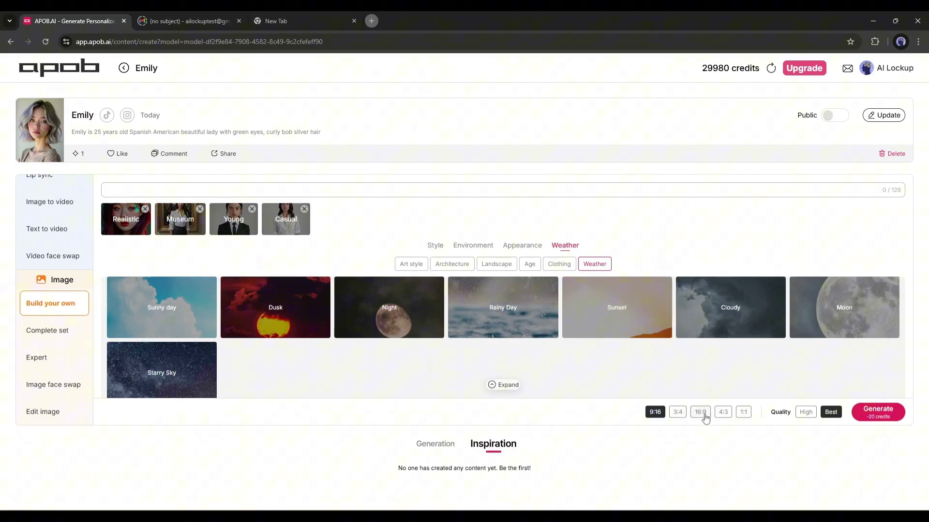
left_click(701, 413)
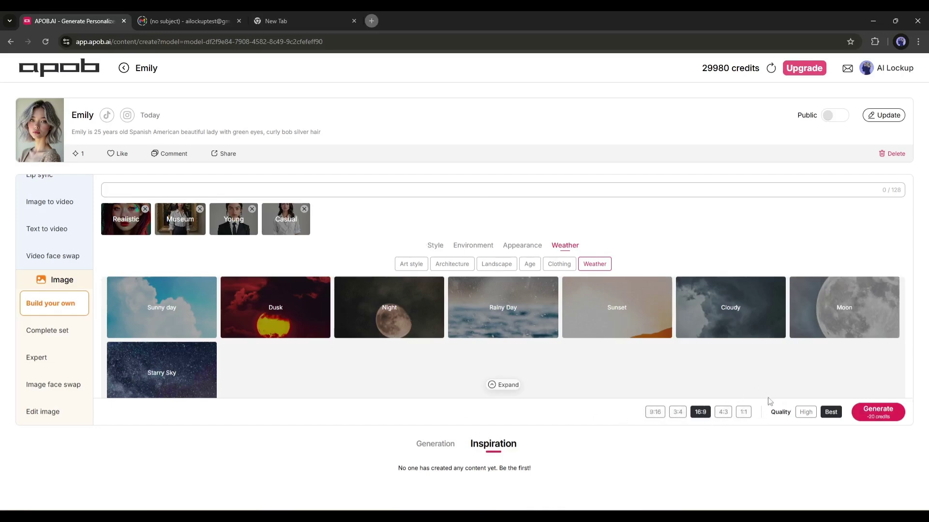
left_click(744, 412)
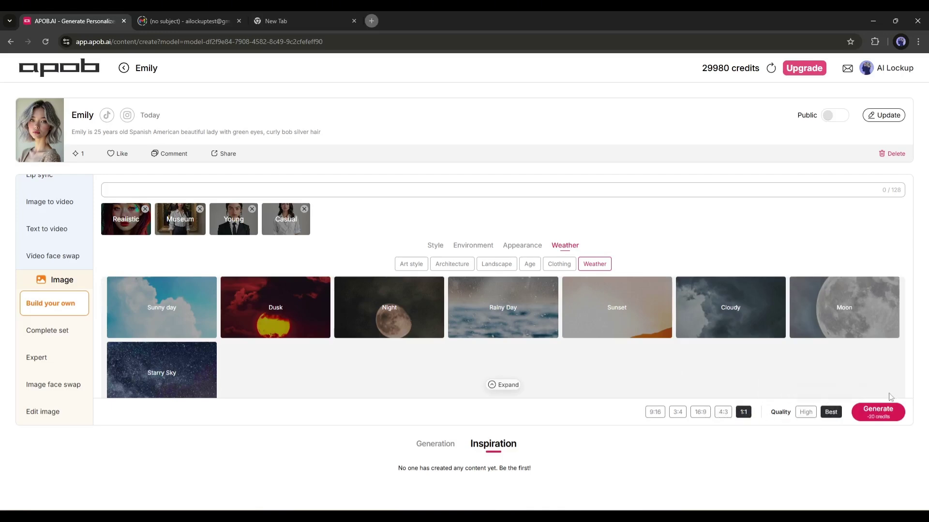
left_click(879, 412)
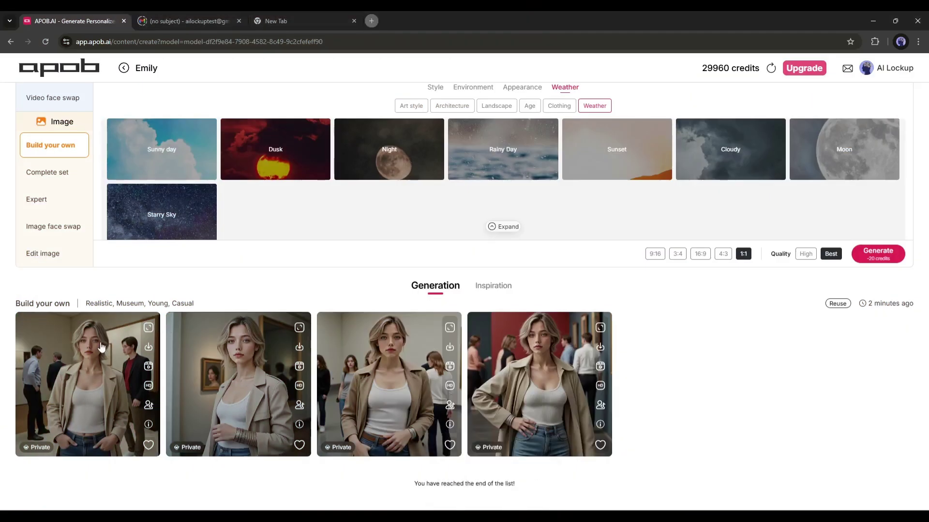
left_click(99, 343)
left_click(671, 107)
key("Right")
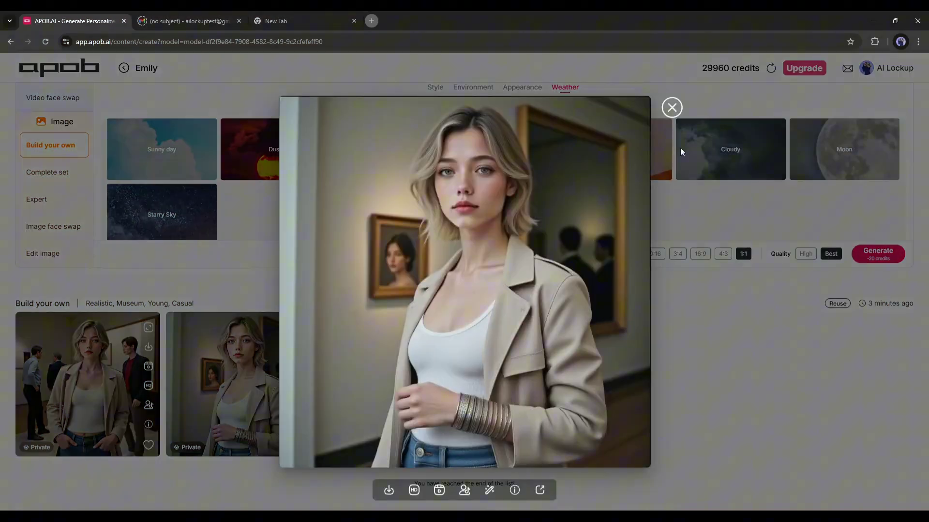
key("Right")
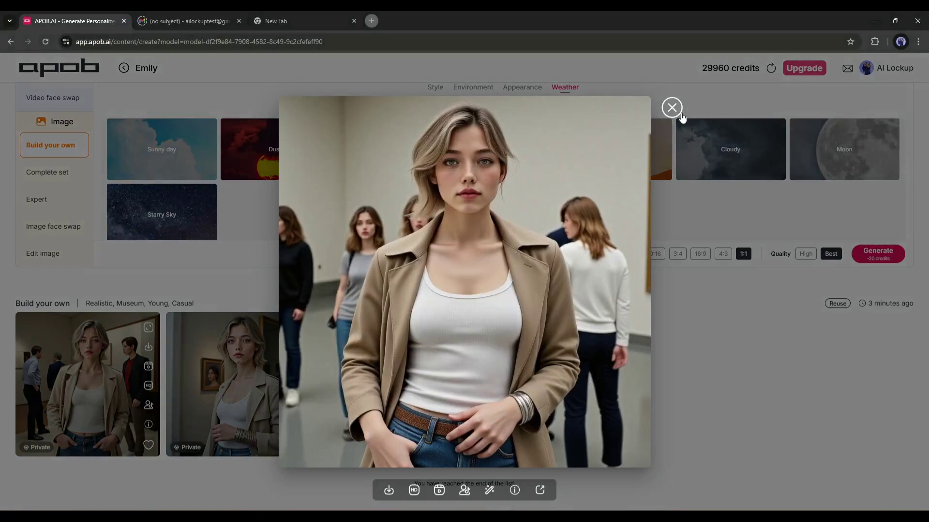
left_click(679, 114)
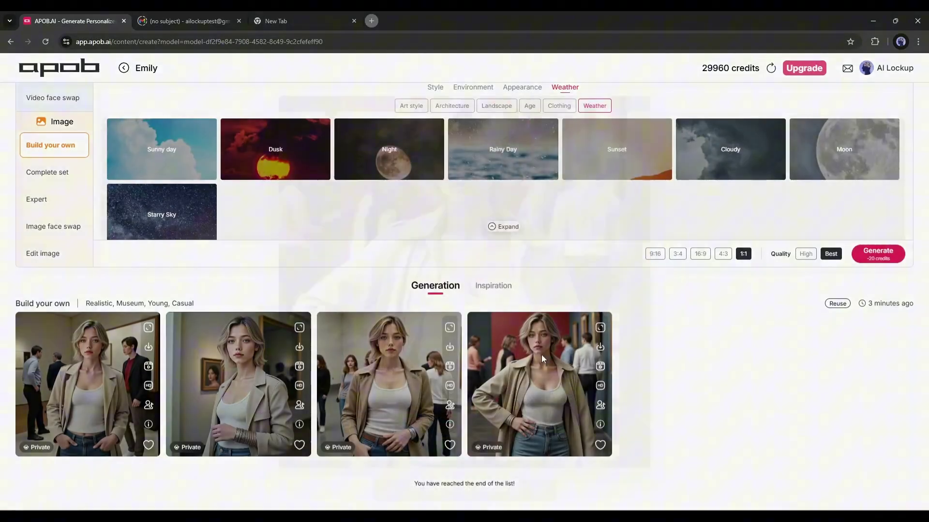
left_click(542, 356)
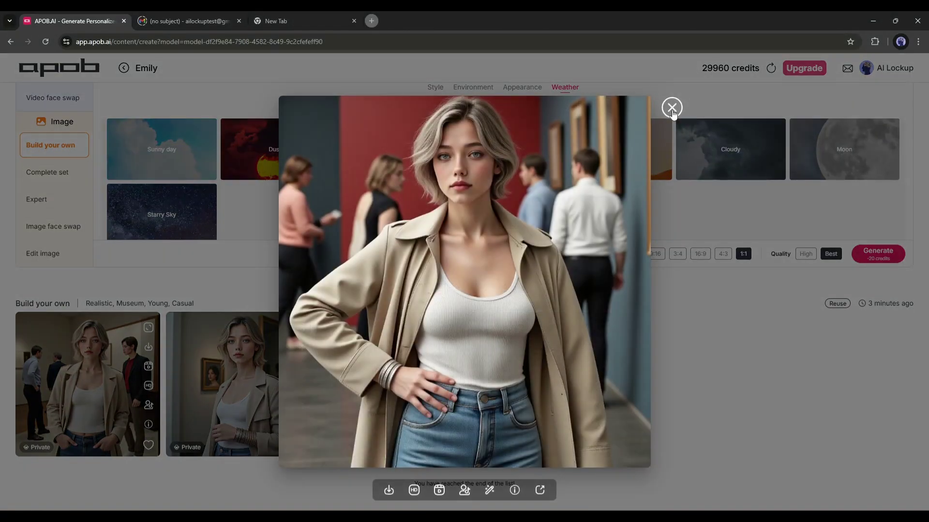
left_click(672, 108)
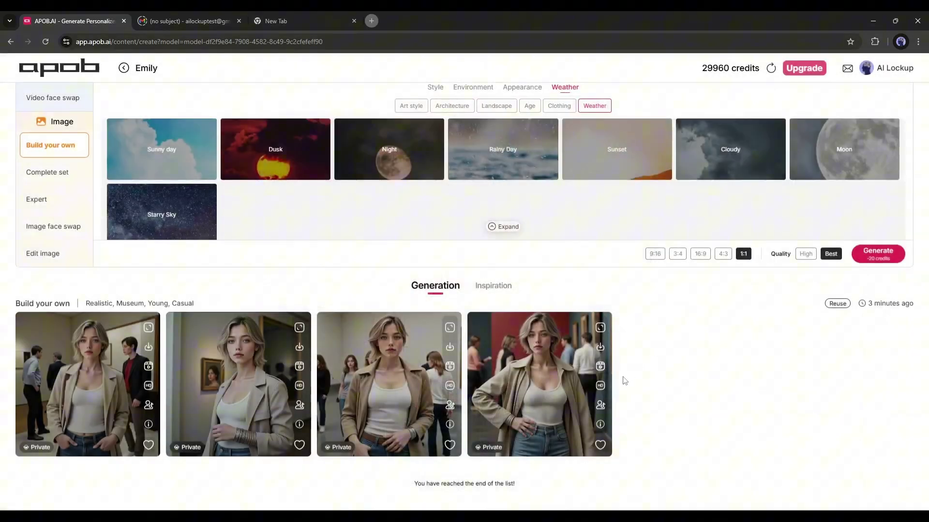
scroll(508, 283, "up", 3)
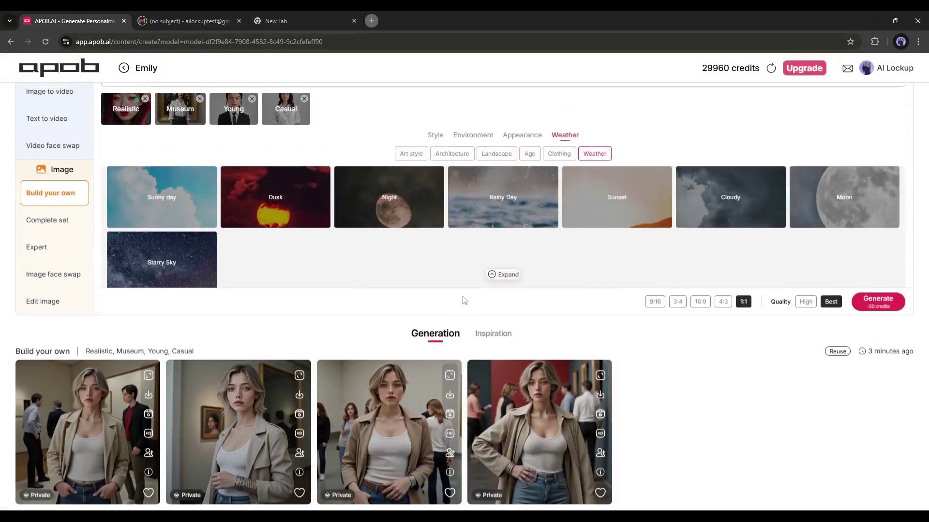
scroll(574, 318, "down", 1)
scroll(790, 354, "up", 2)
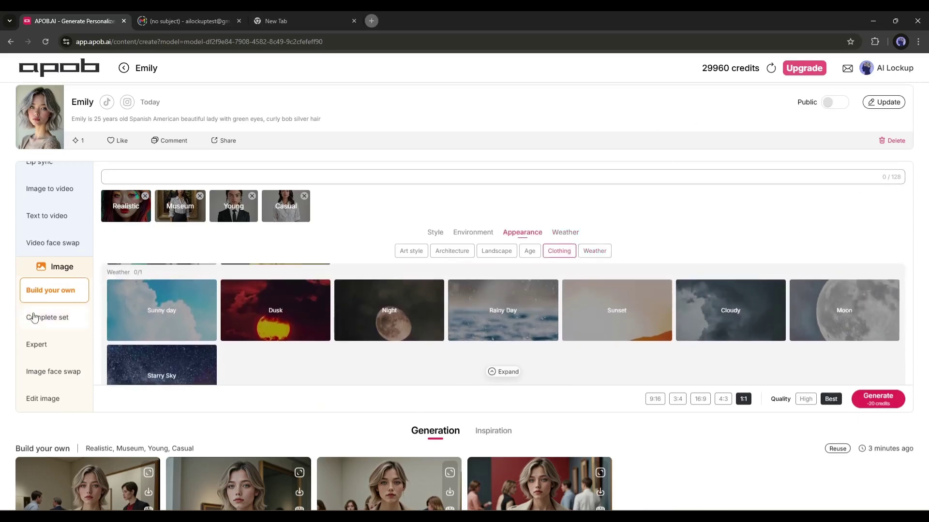
- Generate the Desert complete set of Emily images
left_click(40, 317)
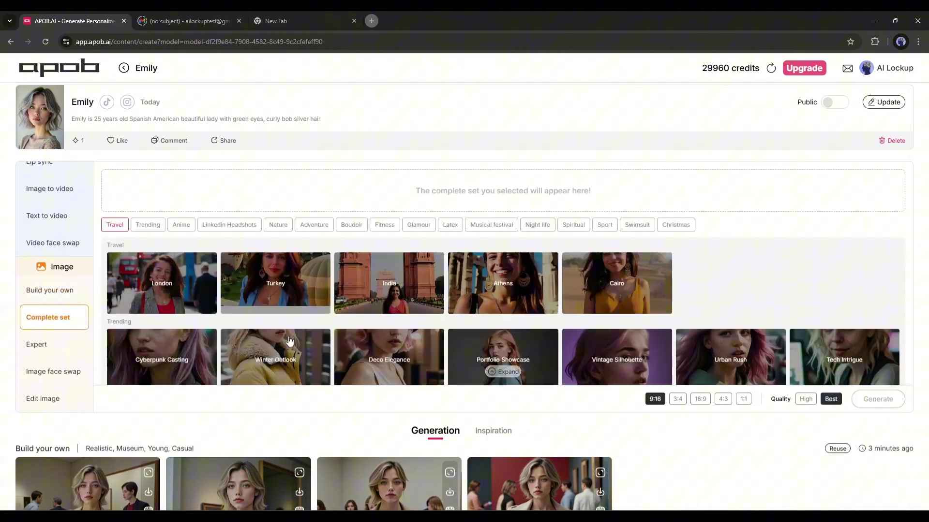
scroll(419, 330, "down", 1)
scroll(419, 331, "down", 2)
scroll(297, 341, "down", 5)
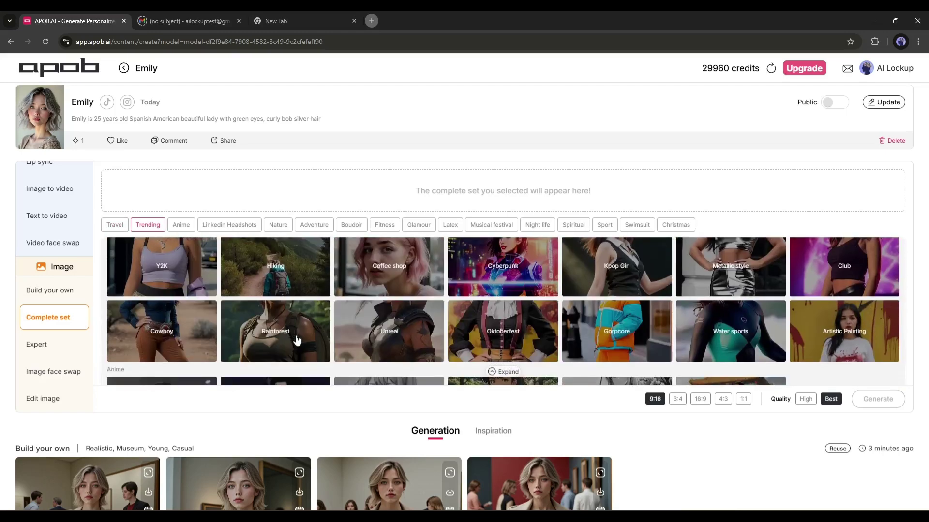
left_click(161, 267)
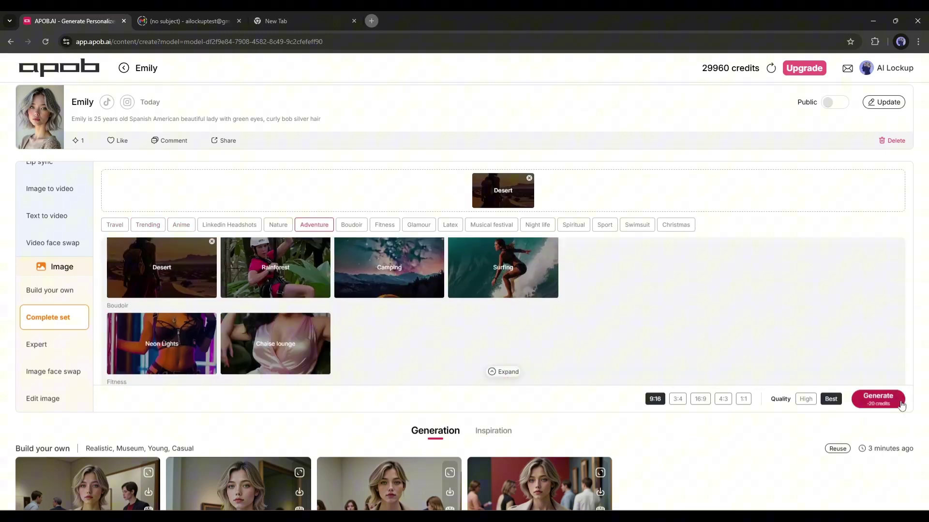
left_click(878, 398)
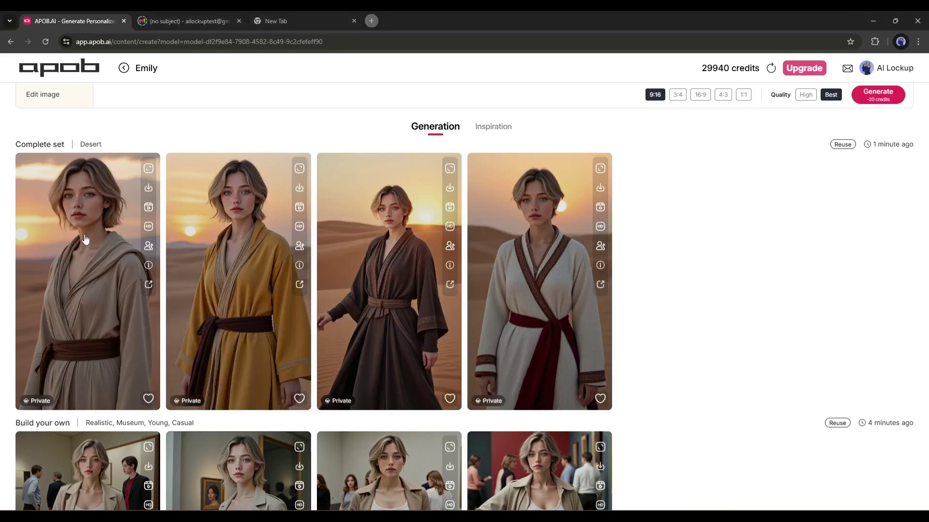
- Preview the first, white-robe and brown-robe desert images full-size
left_click(84, 239)
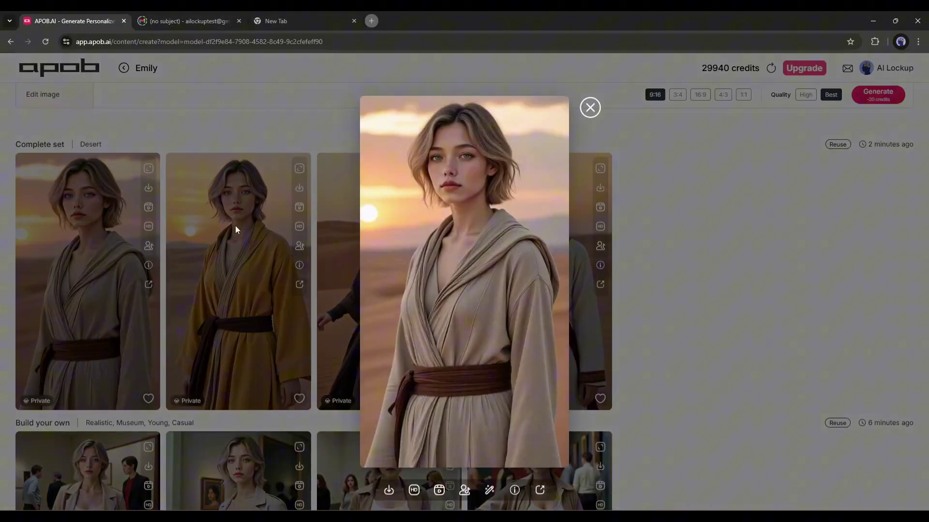
left_click(602, 188)
left_click(533, 232)
left_click(588, 113)
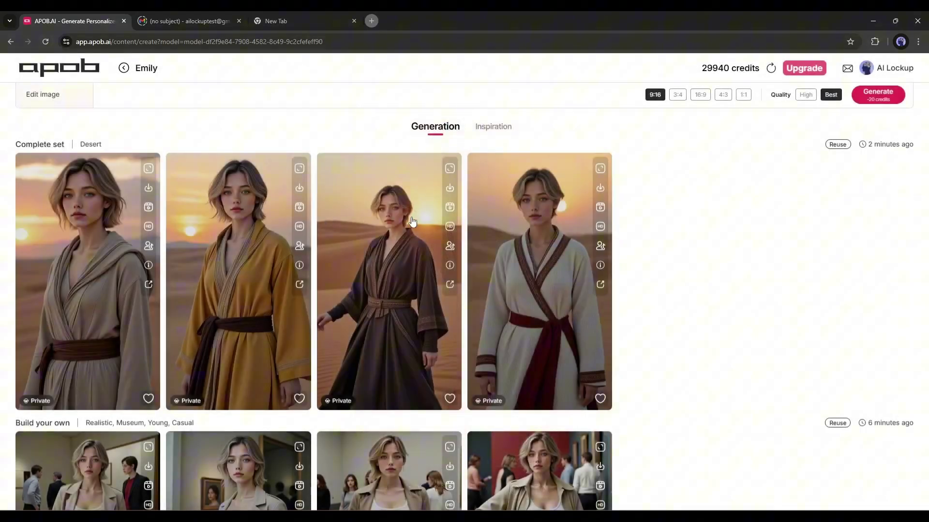
left_click(411, 217)
left_click(590, 109)
scroll(378, 261, "down", 3)
scroll(345, 357, "up", 10)
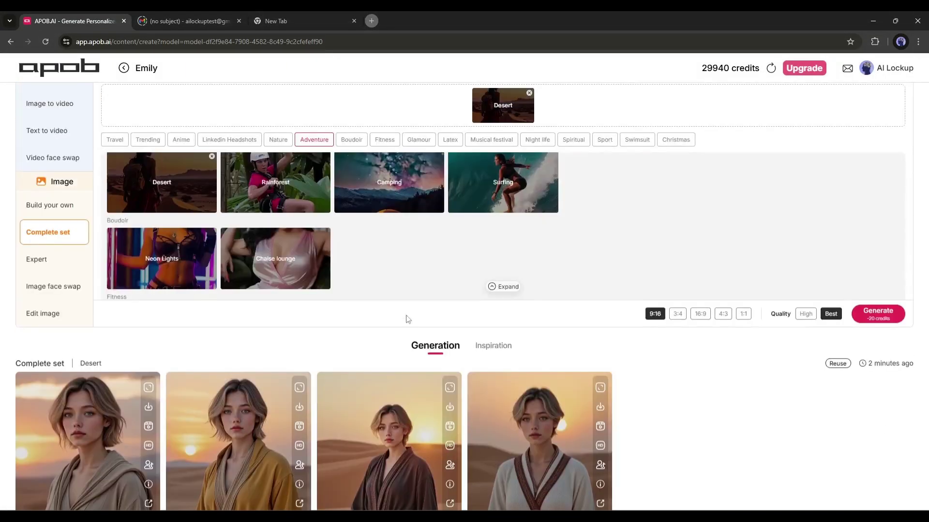
scroll(218, 290, "up", 3)
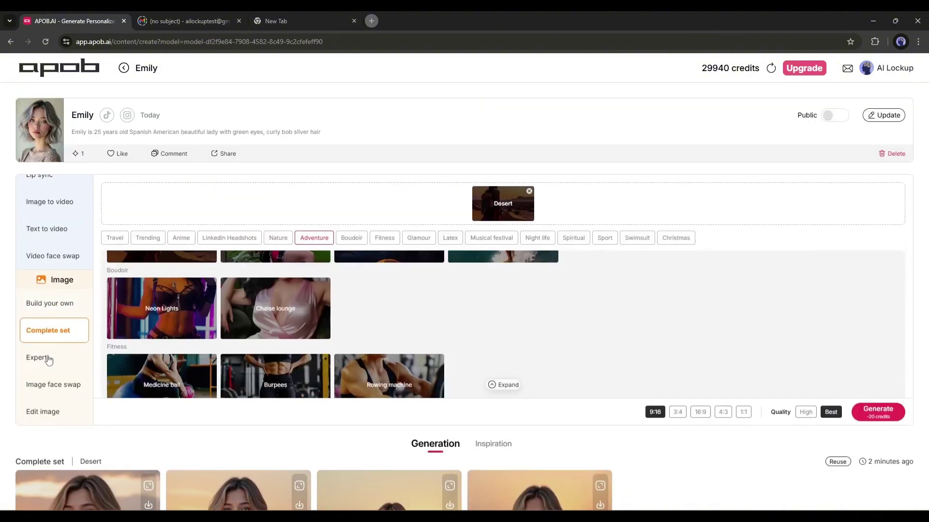
- Generate 16:9 concert-hall piano images, with anime, low quality and bad anatomy as negatives
left_click(56, 372)
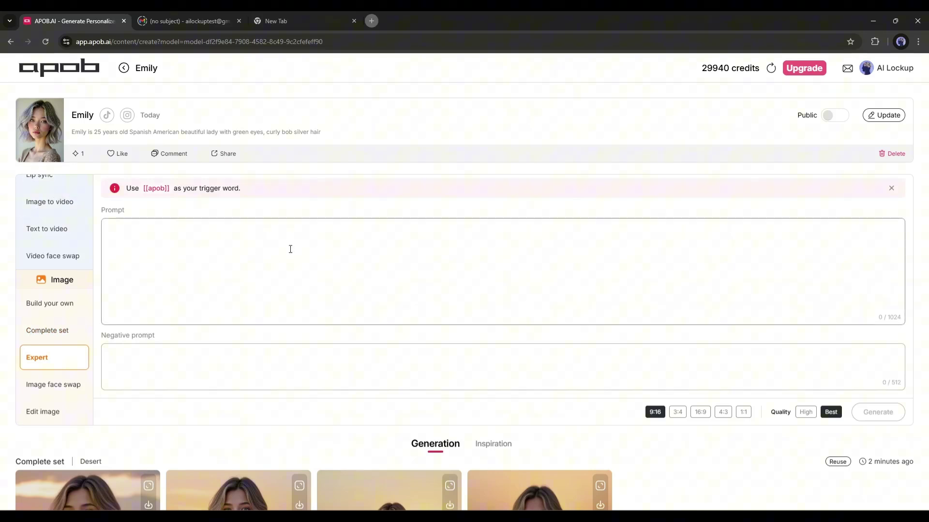
type("ultra realism, photorealistic, A girl sitting at a piano in an elegant, dimly lit concert hall. She's dressed in a long black gown, with her fingers resting gracefully on the keys, and the spotlight softly illuminating her")
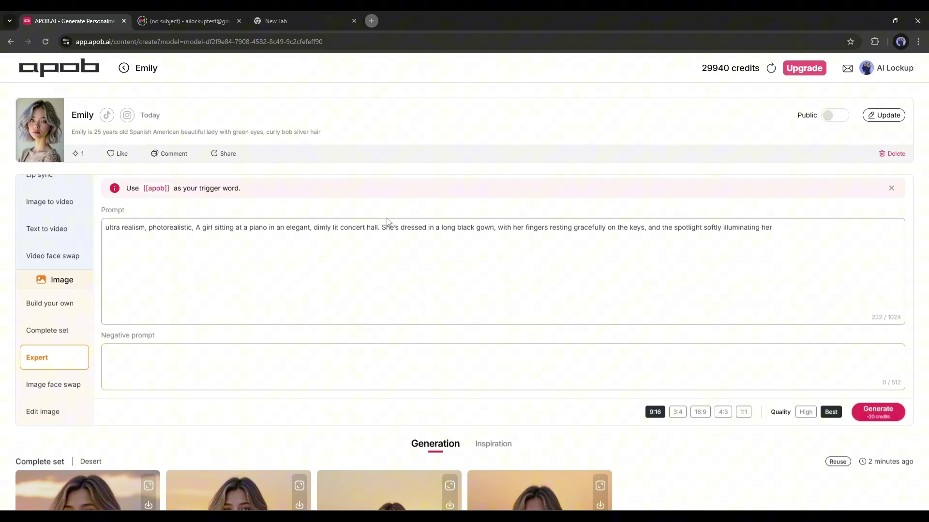
left_click(201, 356)
type("anime, low quality, bad anatomy, blurry face, extra finger")
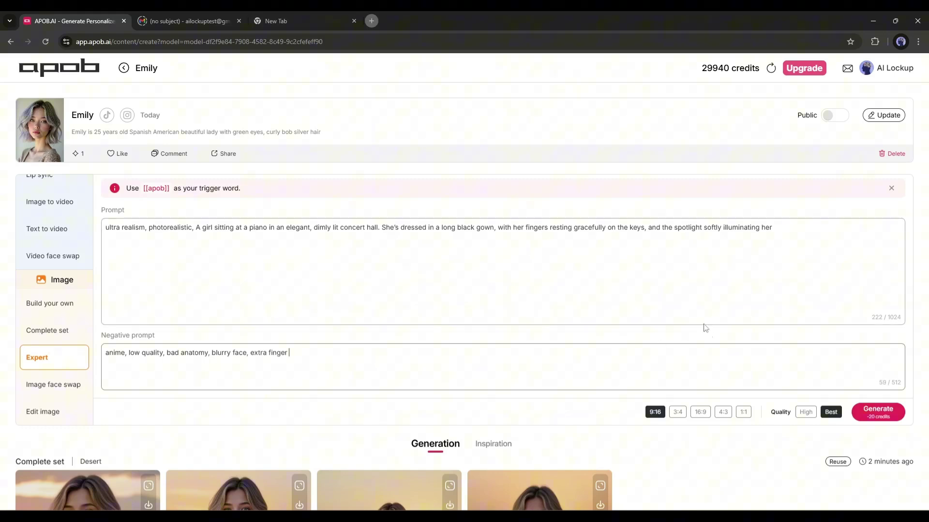
scroll(680, 339, "down", 2)
left_click(698, 365)
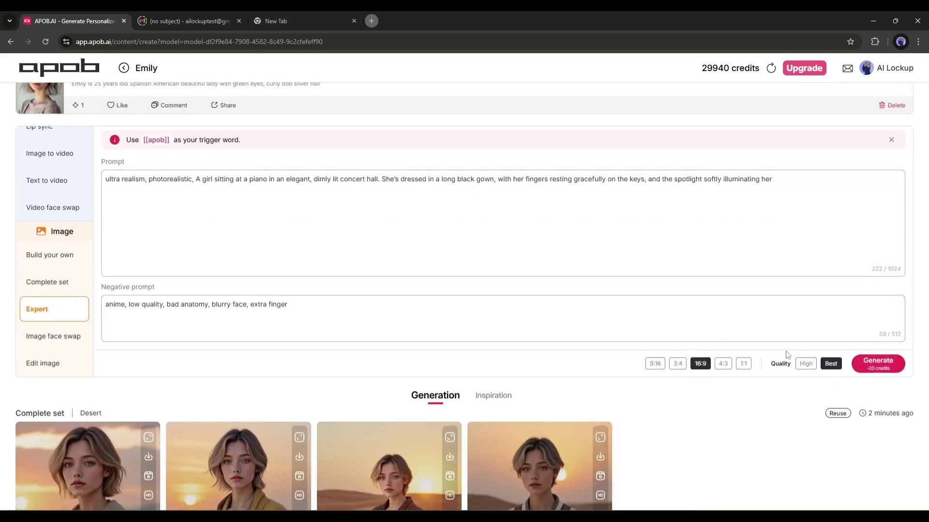
left_click(885, 364)
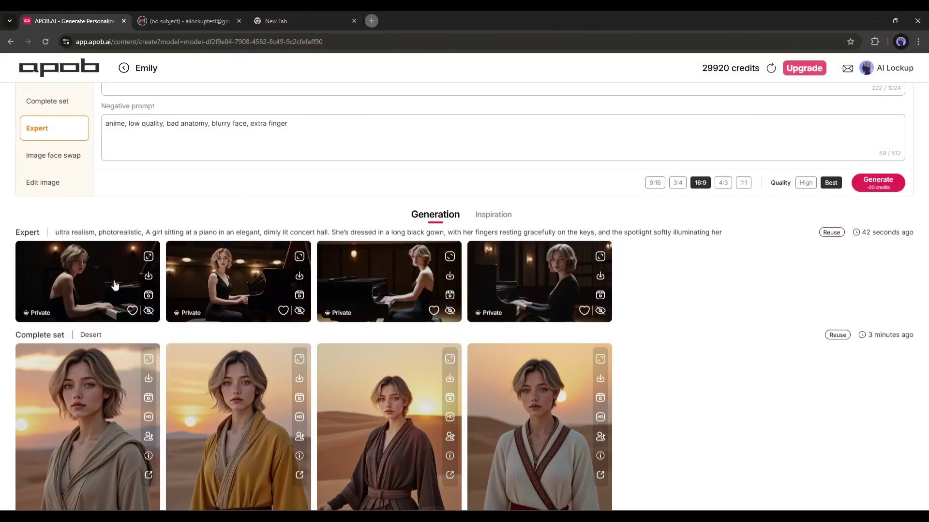
- Enlarge each of the four Expert-mode piano images of Emily, closing each preview
left_click(89, 267)
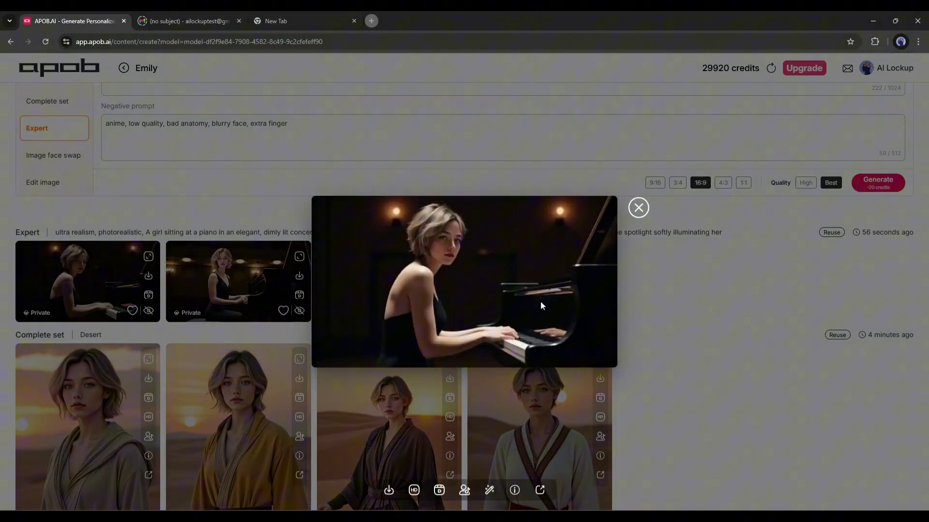
left_click(639, 208)
left_click(581, 268)
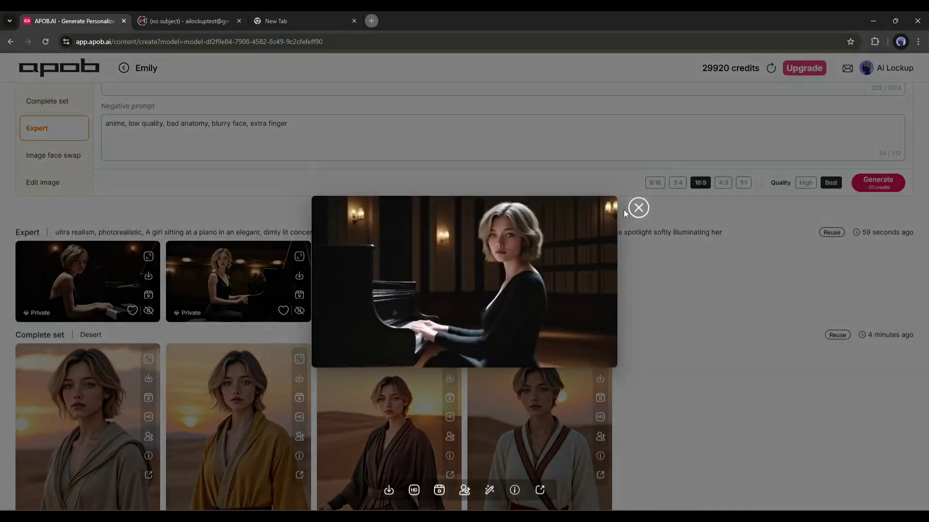
left_click(638, 208)
left_click(379, 264)
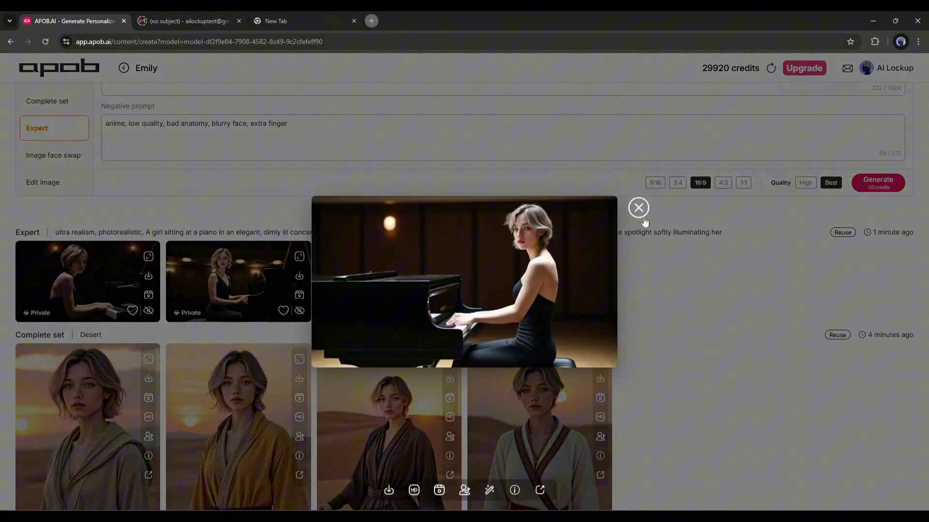
key("Escape")
left_click(289, 263)
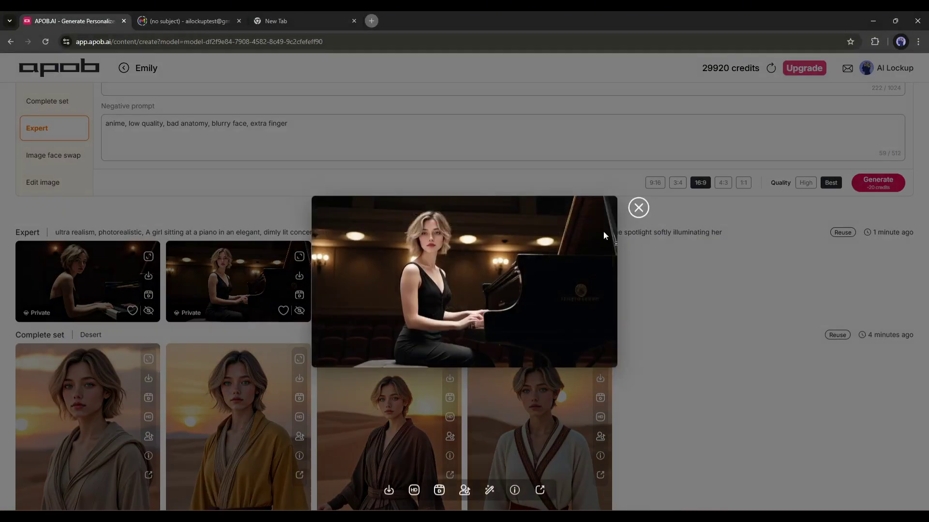
key("Escape")
scroll(407, 276, "down", 2)
scroll(239, 319, "up", 3)
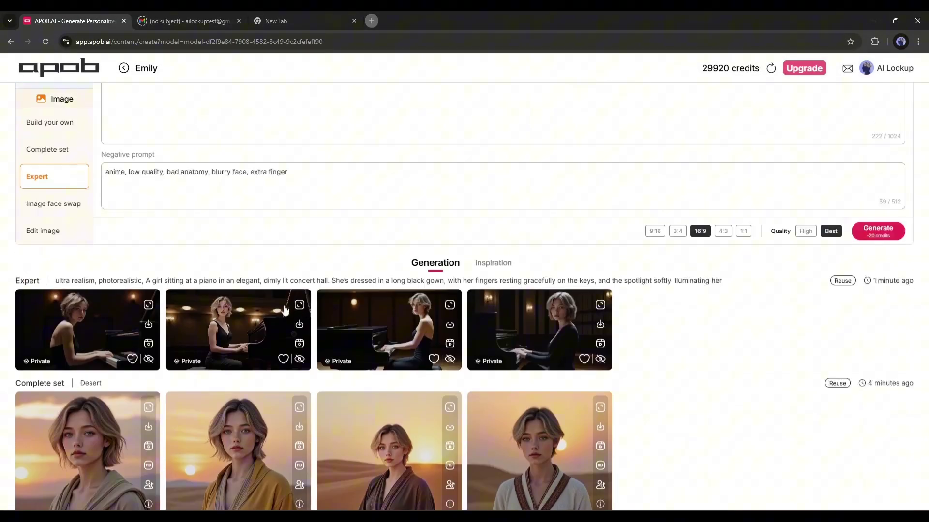
- Upload the photo of a woman at a desk and generate Emily's face swap onto it
left_click(57, 205)
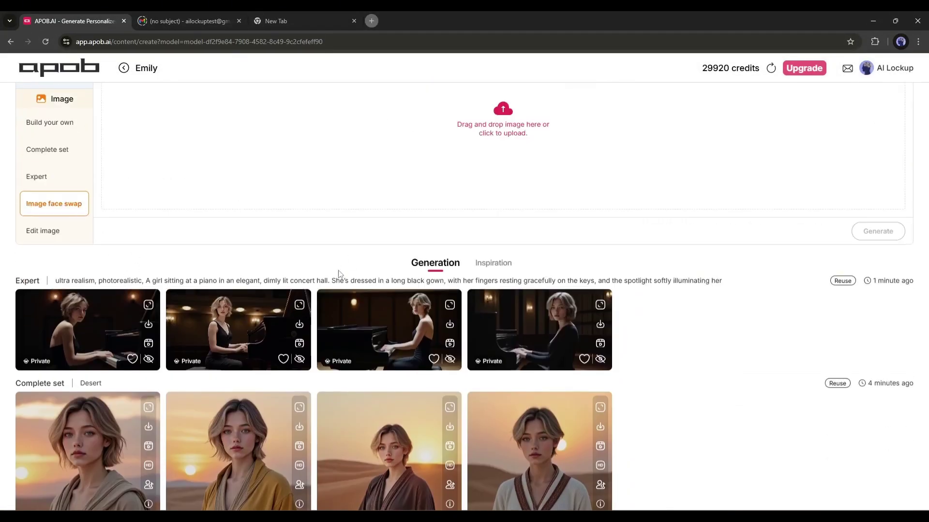
scroll(320, 333, "up", 2)
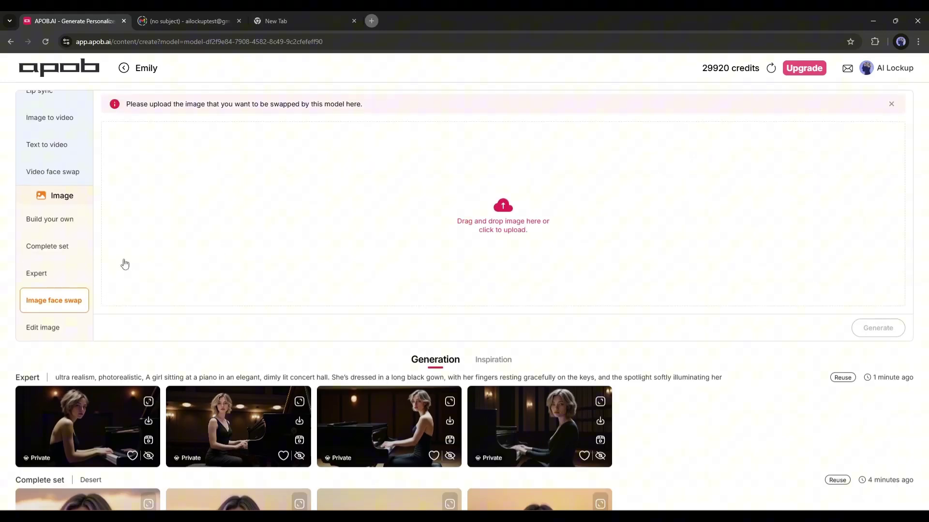
scroll(540, 242, "up", 2)
left_click(508, 310)
double_click(226, 299)
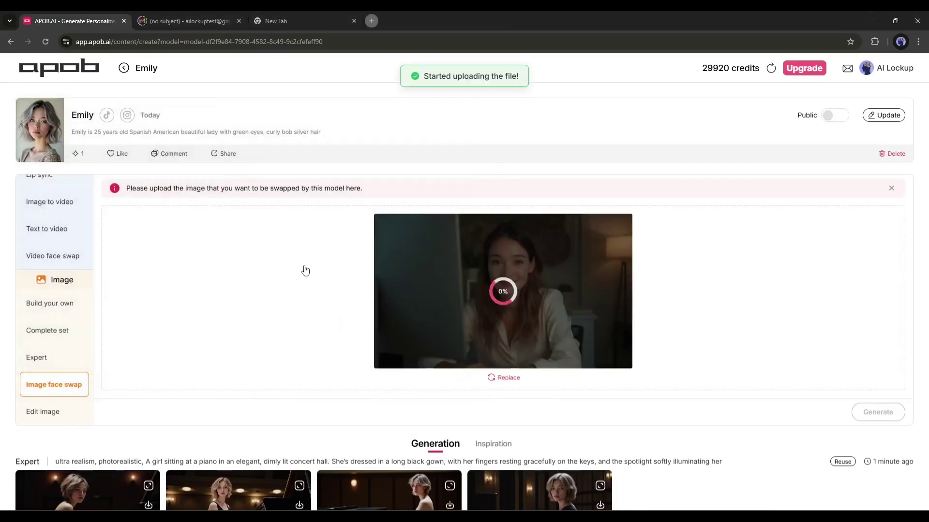
left_click(877, 412)
scroll(342, 290, "down", 4)
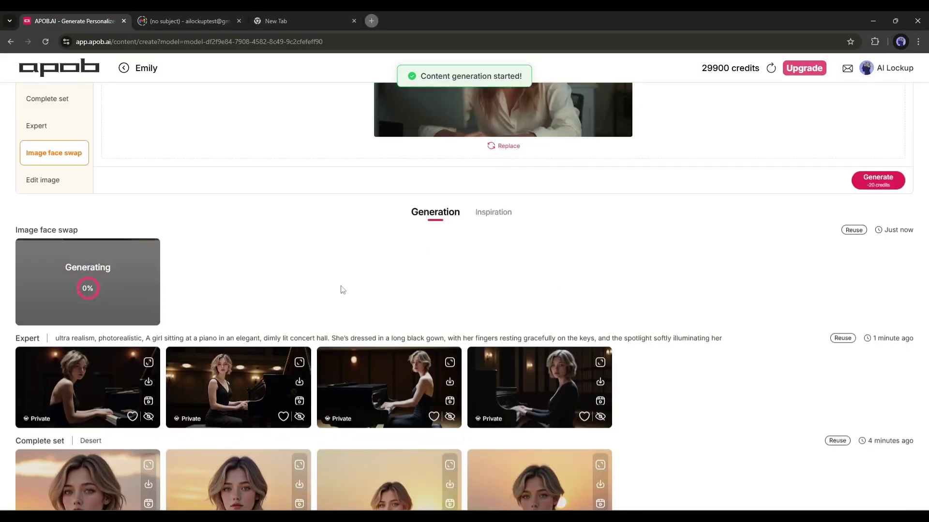
scroll(218, 363, "up", 4)
- Enlarge the face-swapped office photo twice for inspection, closing the preview each time
left_click(81, 425)
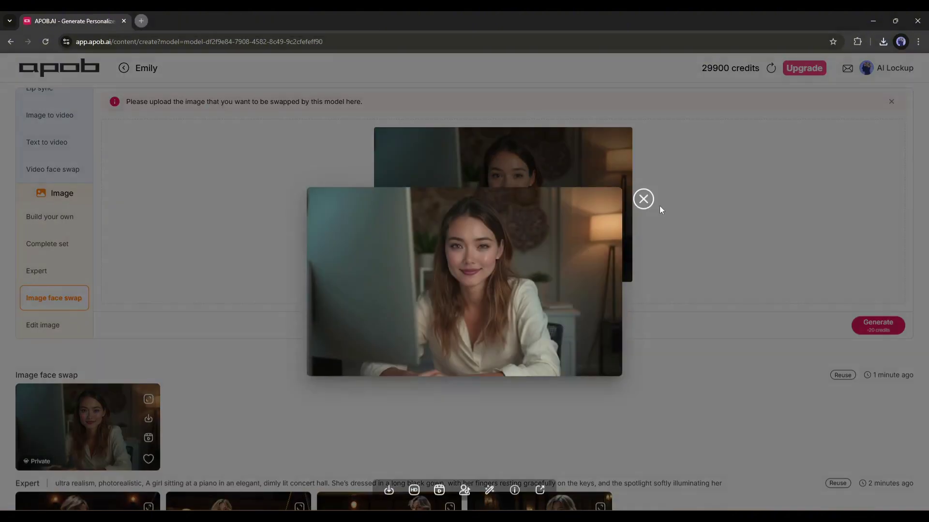
left_click(644, 200)
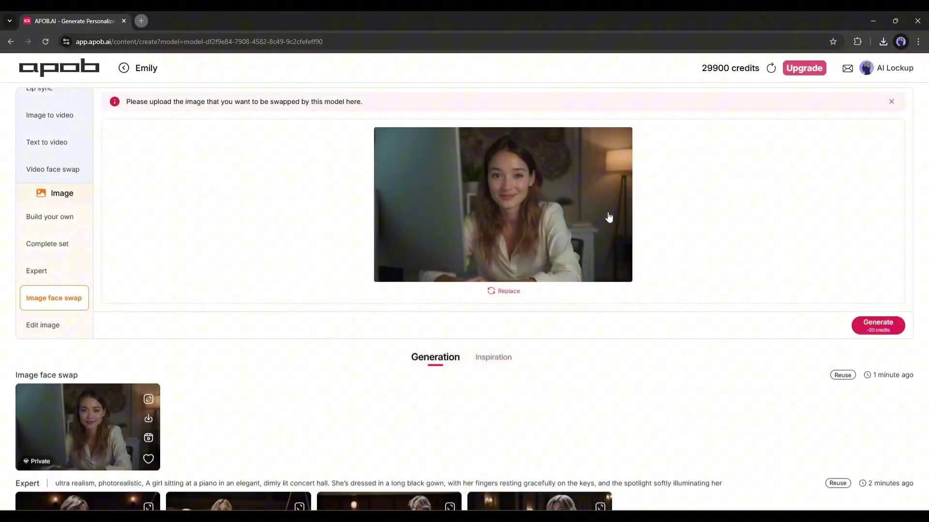
left_click(93, 421)
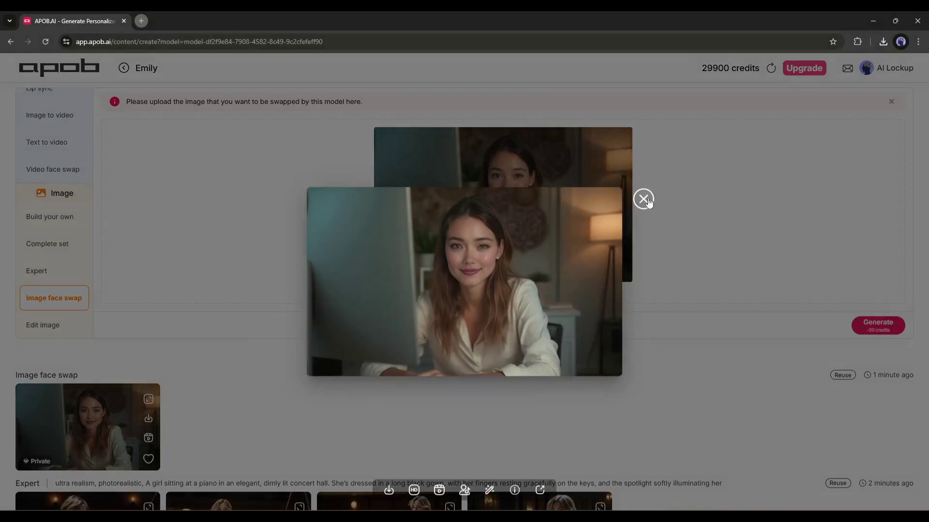
left_click(643, 200)
scroll(262, 265, "down", 1)
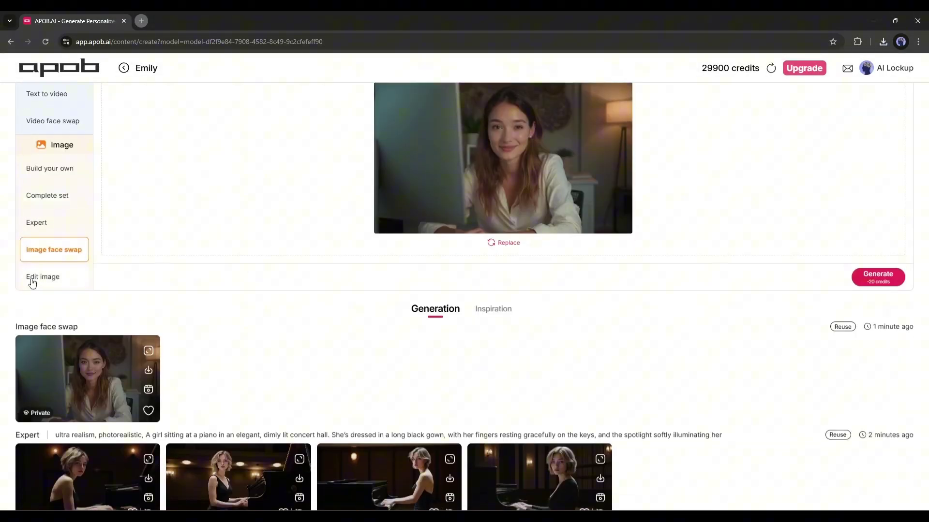
scroll(32, 283, "up", 3)
scroll(48, 323, "up", 2)
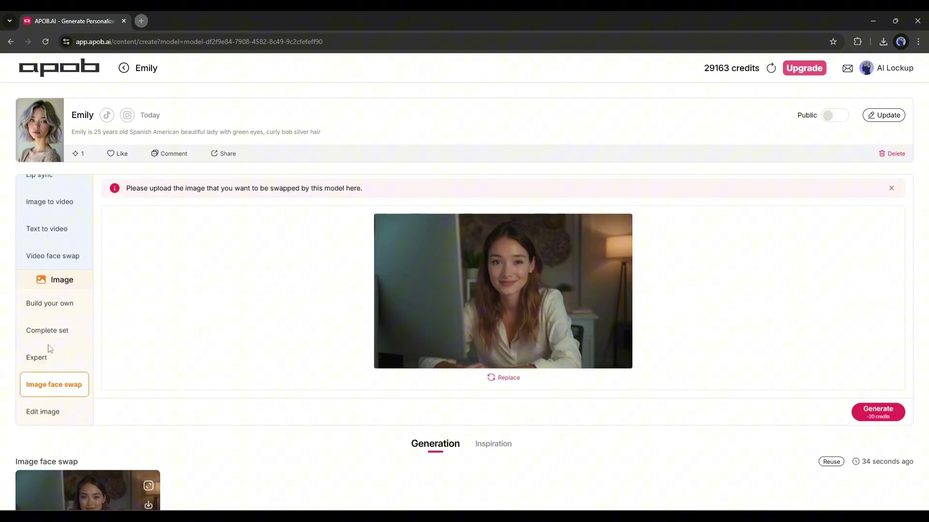
scroll(49, 349, "up", 2)
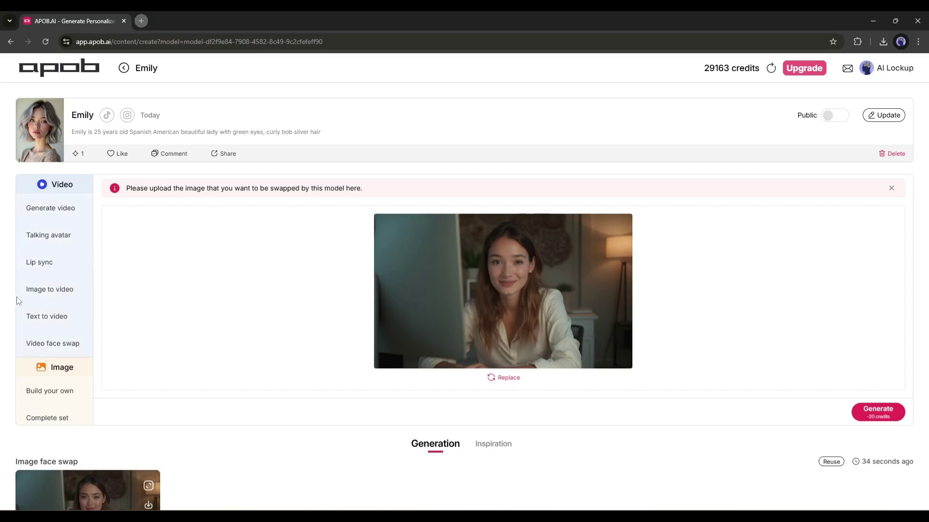
- Choose Emily's tan-coat photo from the Personal gallery as the image-to-video reference
left_click(40, 295)
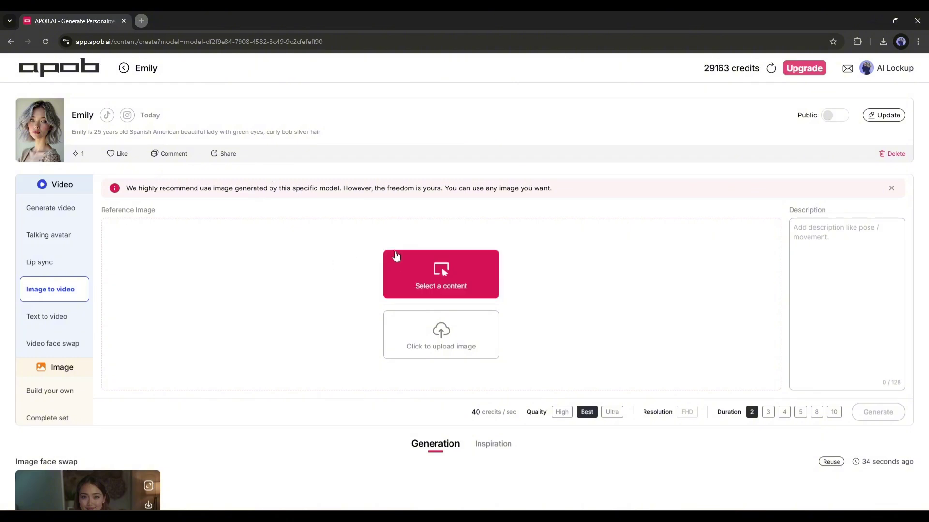
left_click(476, 272)
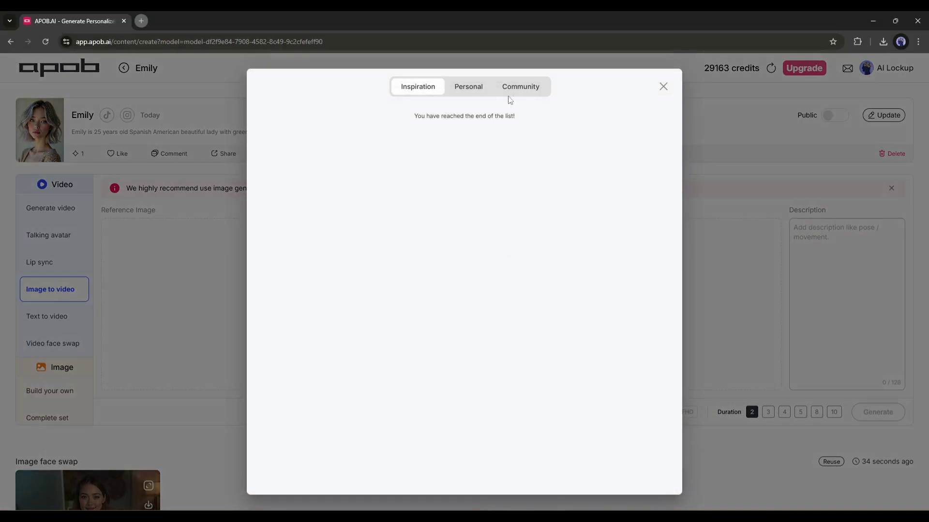
left_click(475, 93)
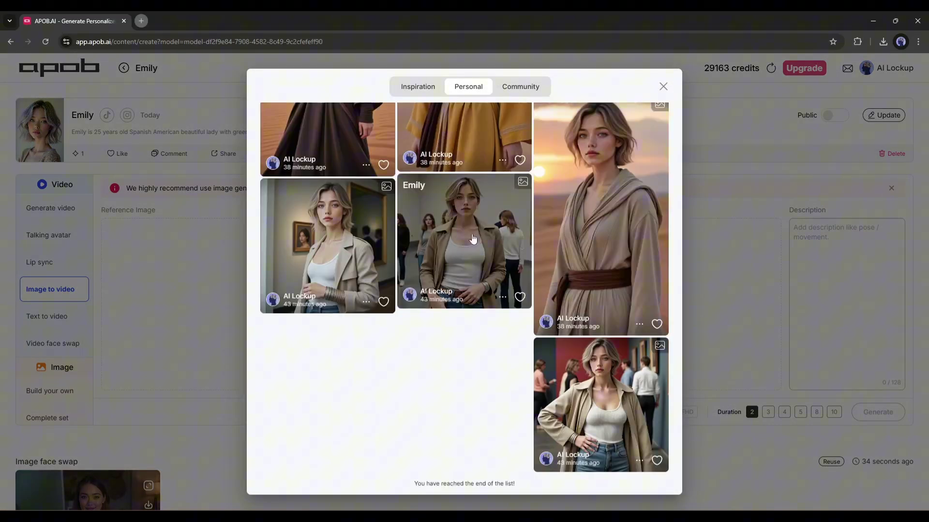
left_click(471, 241)
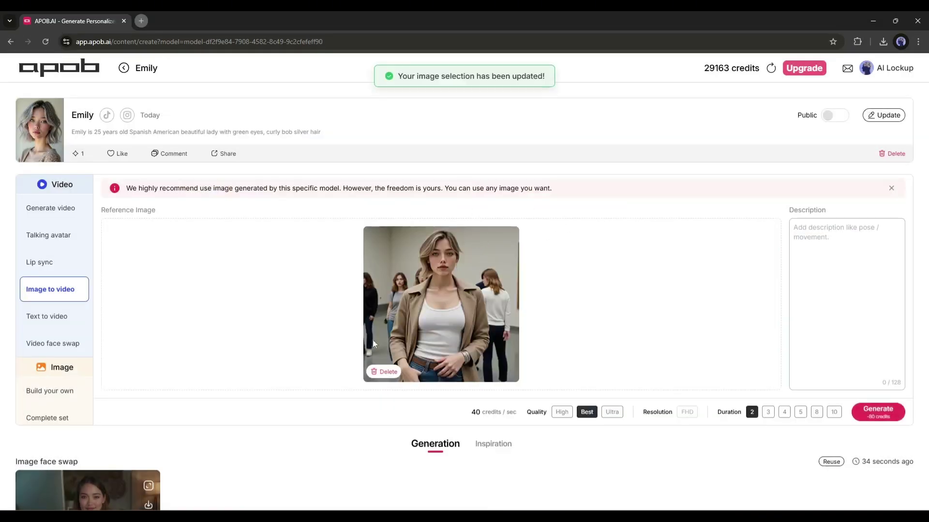
scroll(469, 335, "down", 1)
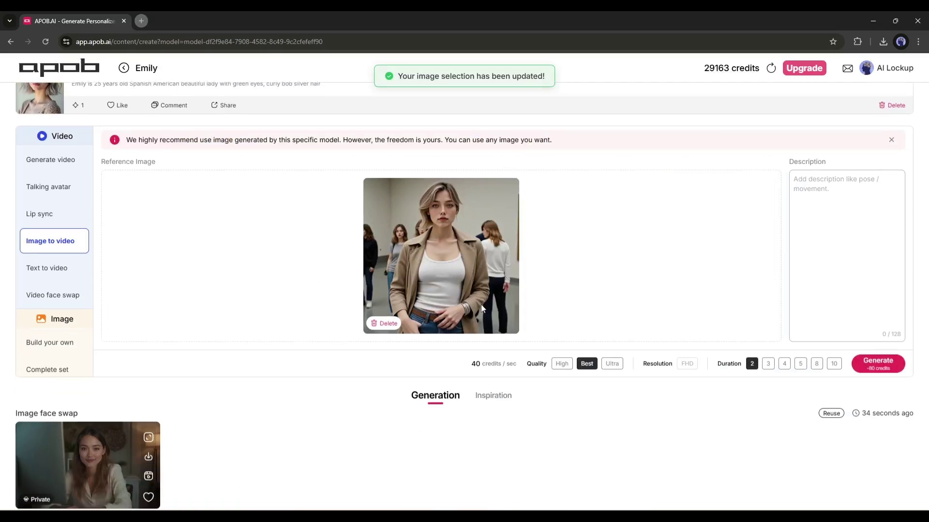
- Generate the clip at Ultra quality with a 10-second duration
left_click(562, 364)
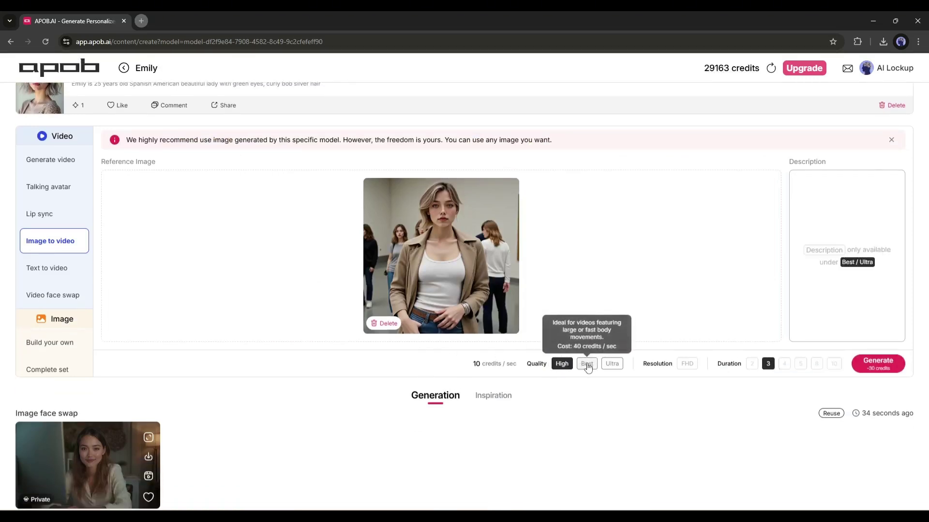
left_click(588, 364)
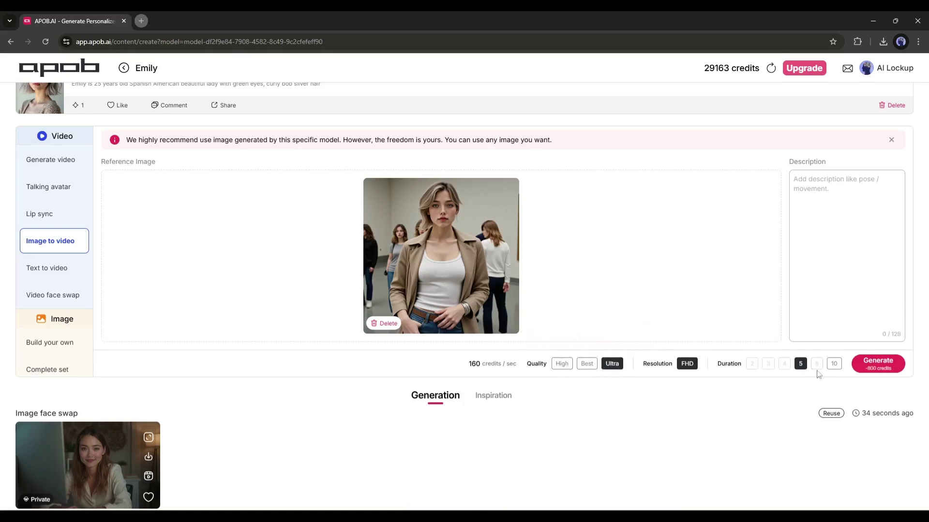
left_click(833, 365)
left_click(800, 364)
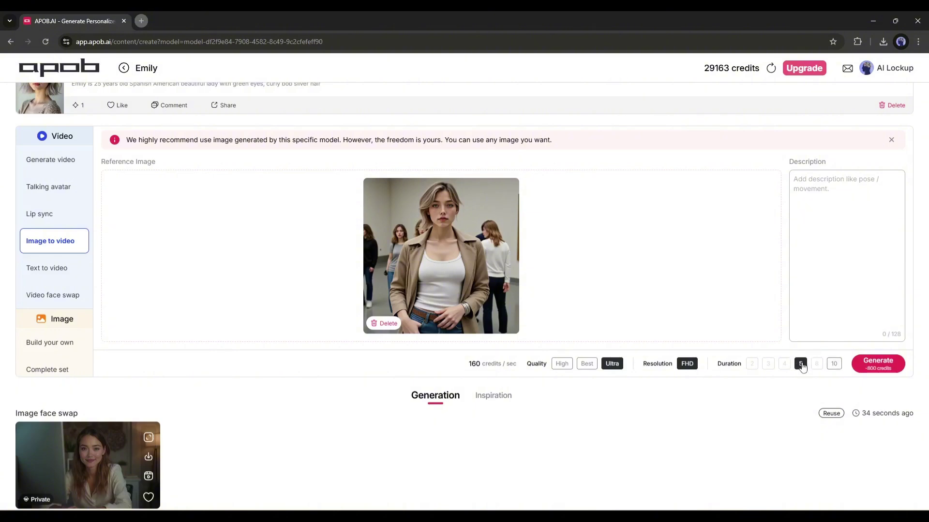
left_click(839, 367)
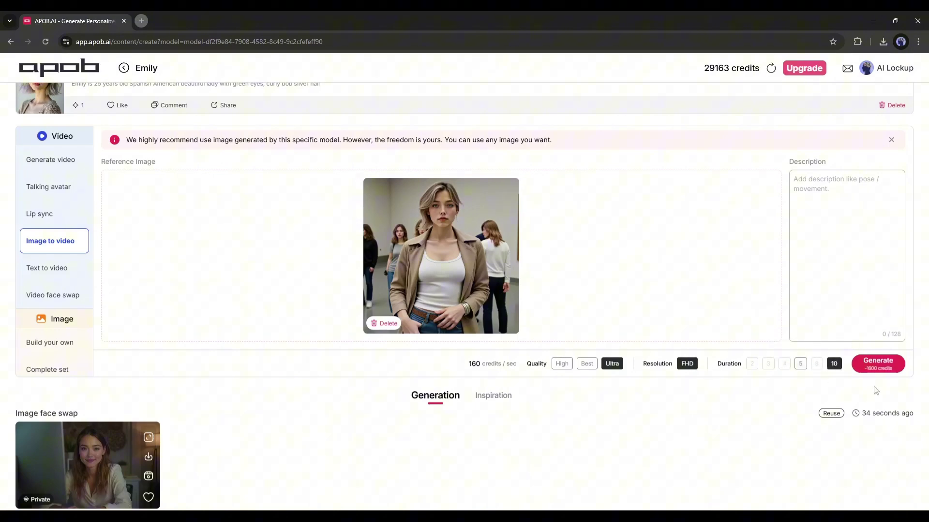
left_click(878, 363)
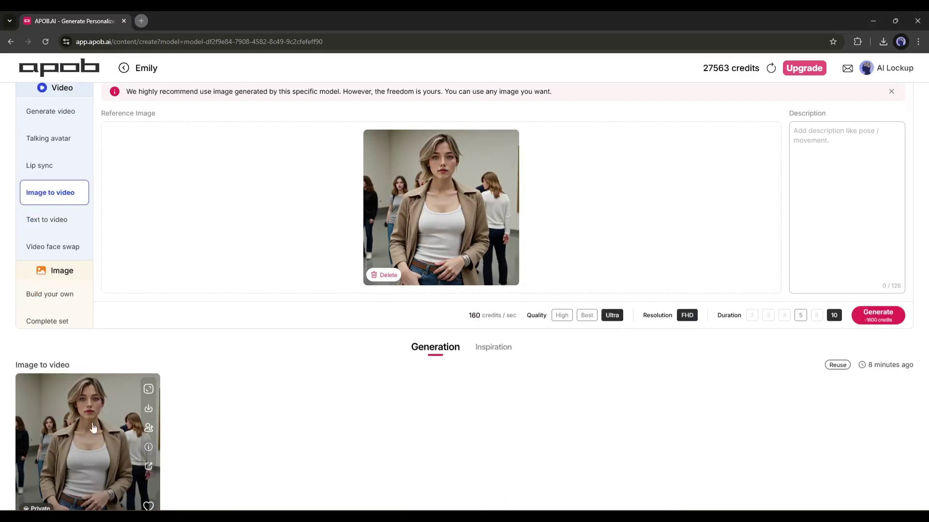
- Play back the finished tan-coat video in the preview, then close it
left_click(77, 431)
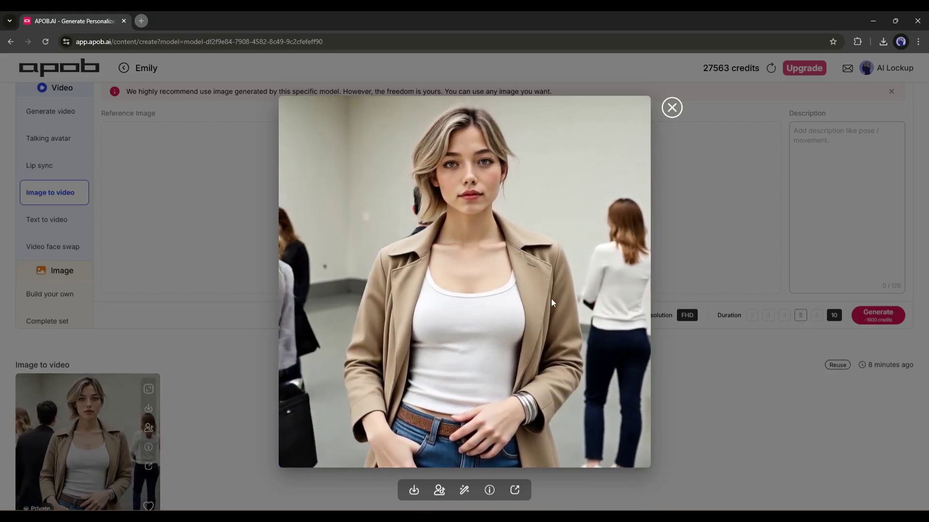
left_click(672, 109)
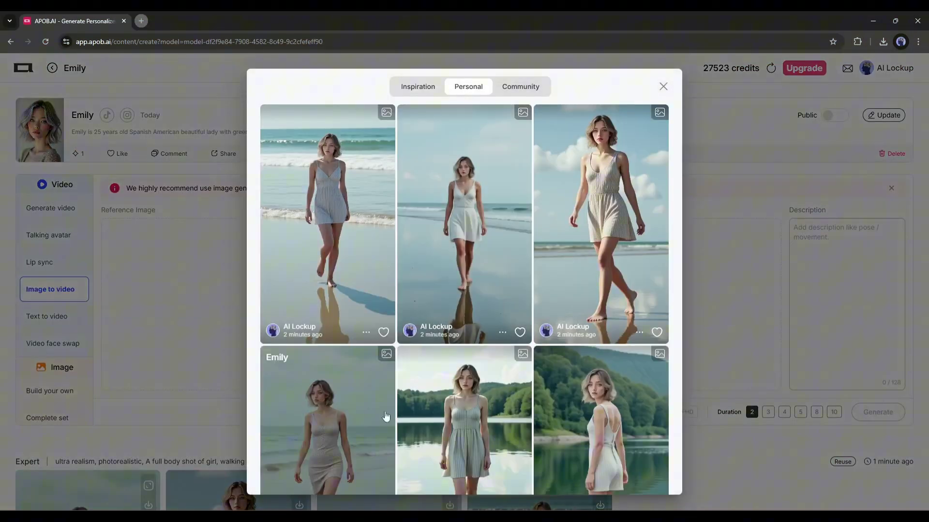
scroll(462, 404, "down", 1)
scroll(462, 404, "up", 1)
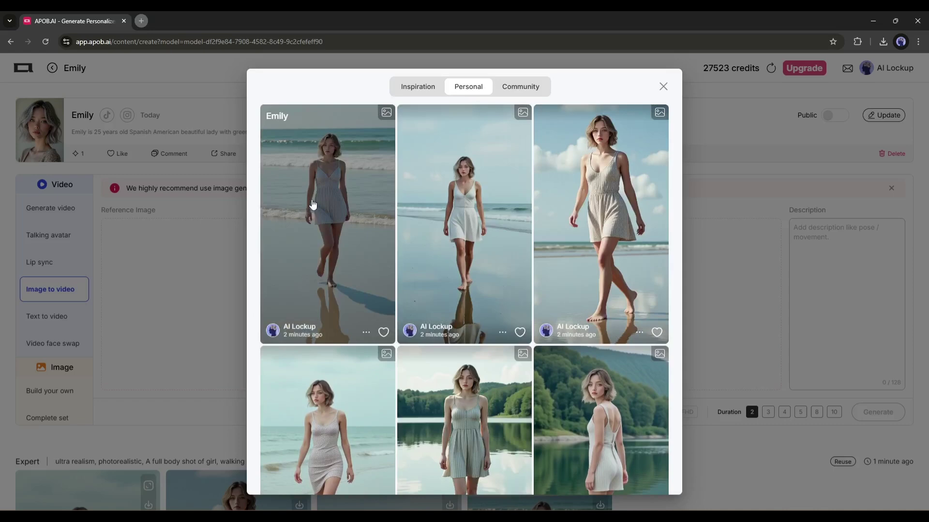
- Generate the beach-walk video from Emily's beach photo and close its finished preview
left_click(357, 223)
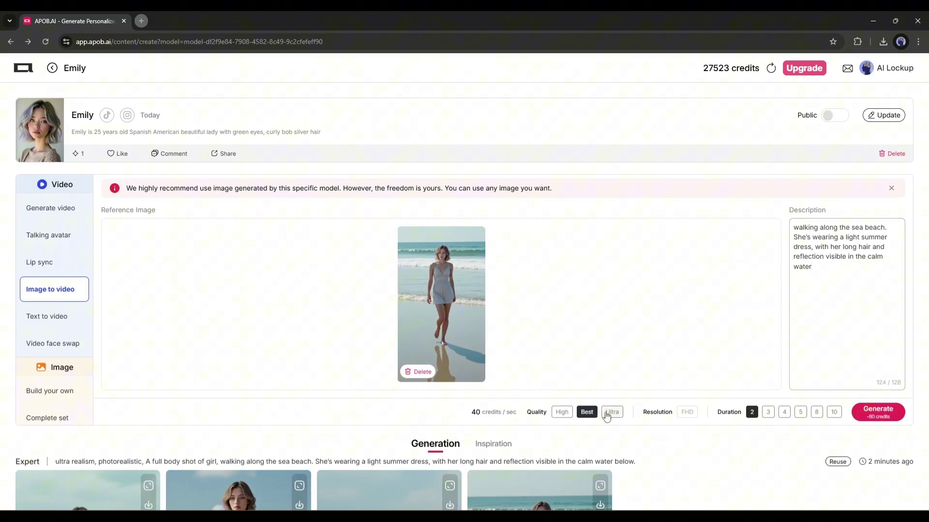
left_click(883, 419)
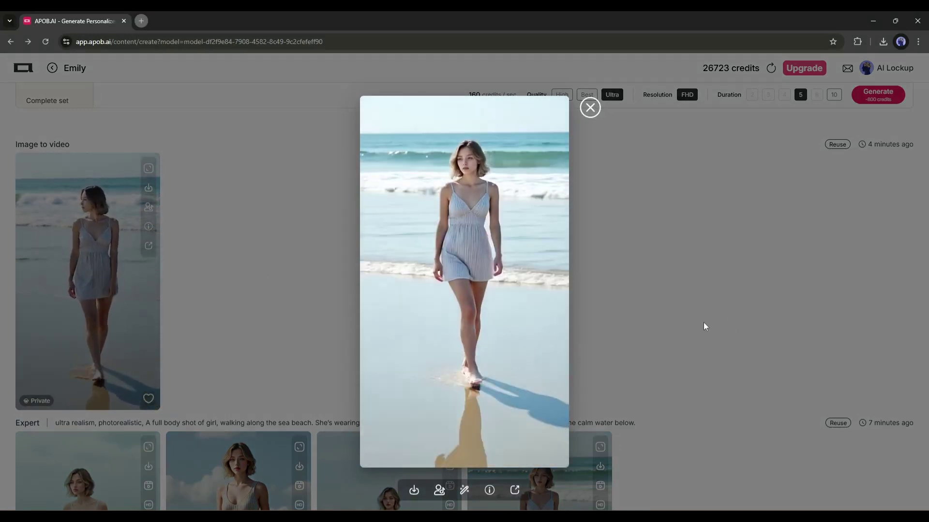
left_click(590, 107)
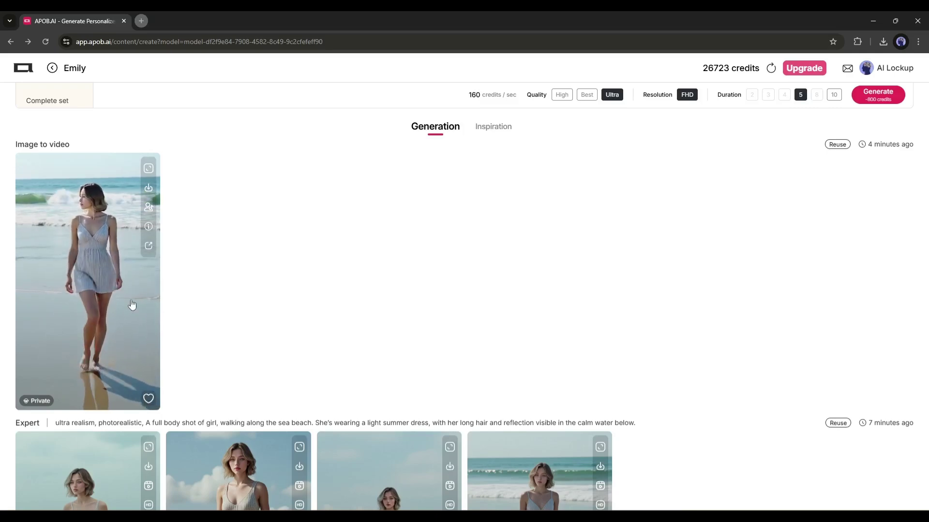
scroll(132, 305, "up", 2)
scroll(64, 310, "up", 2)
scroll(145, 301, "up", 1)
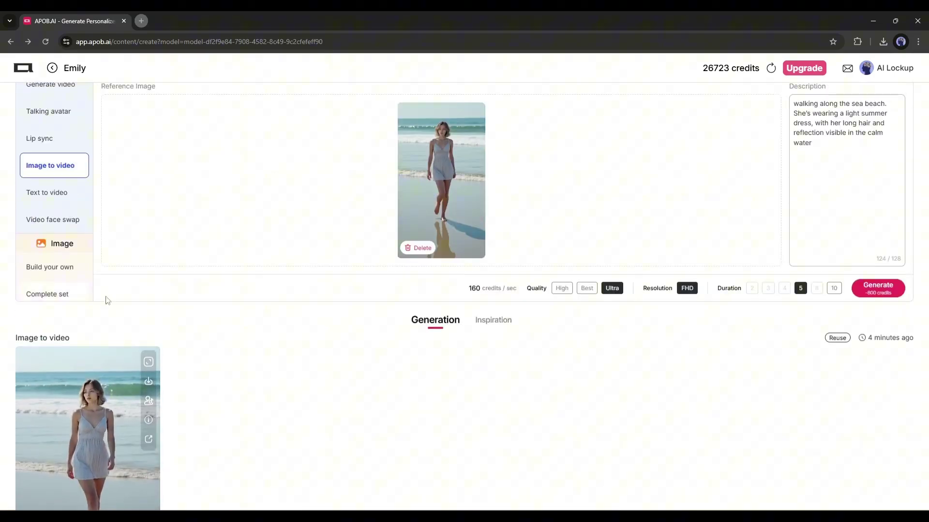
- Start a text-to-video generation and add the Realistic style modifier
left_click(57, 199)
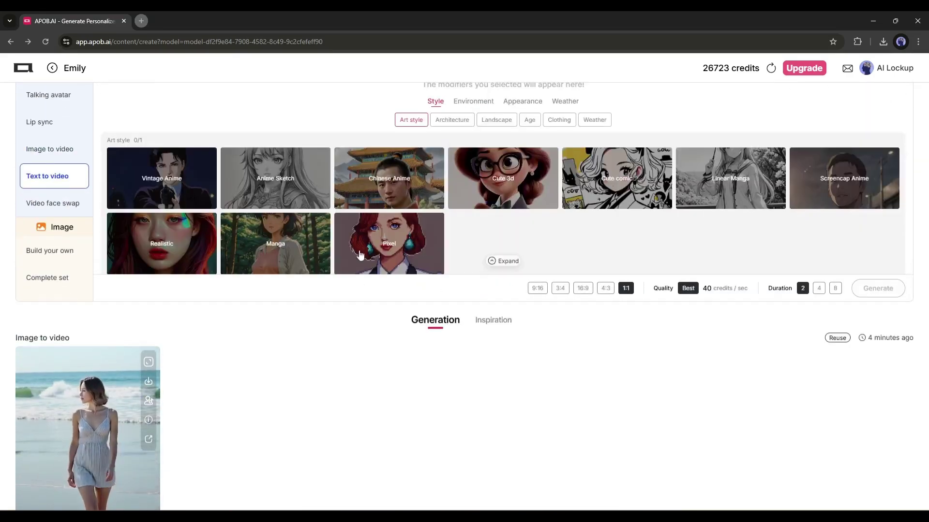
scroll(220, 185, "up", 3)
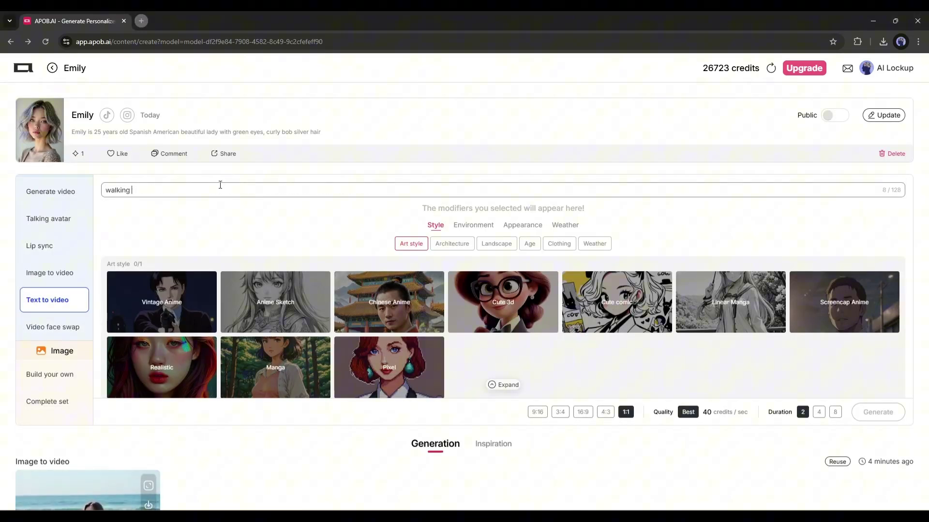
type("alone")
scroll(220, 290, "down", 1)
left_click(161, 345)
scroll(358, 344, "down", 3)
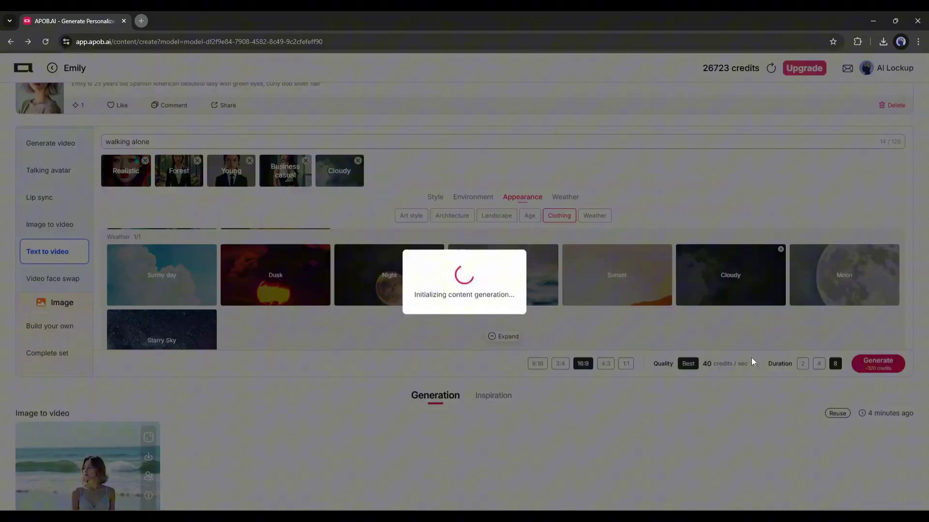
scroll(300, 336, "down", 10)
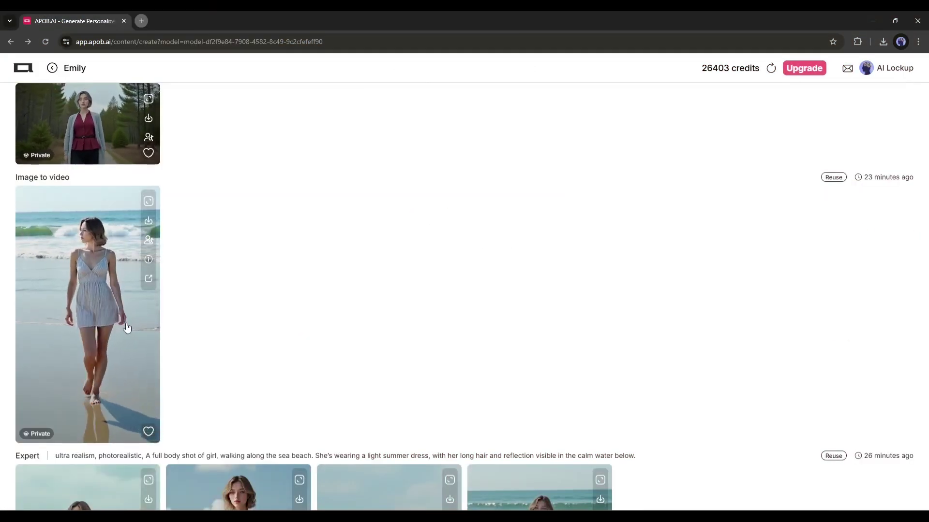
scroll(126, 328, "down", 3)
scroll(124, 331, "up", 6)
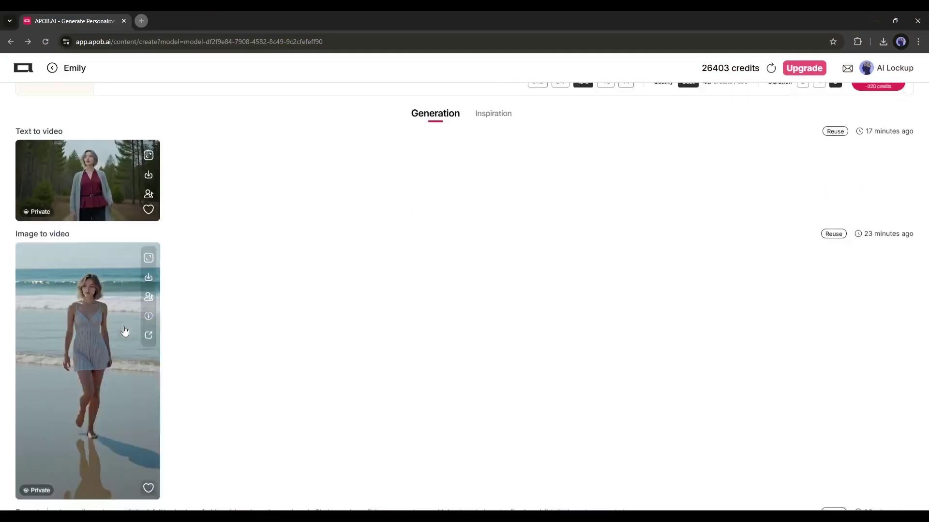
scroll(124, 331, "up", 6)
scroll(250, 366, "up", 1)
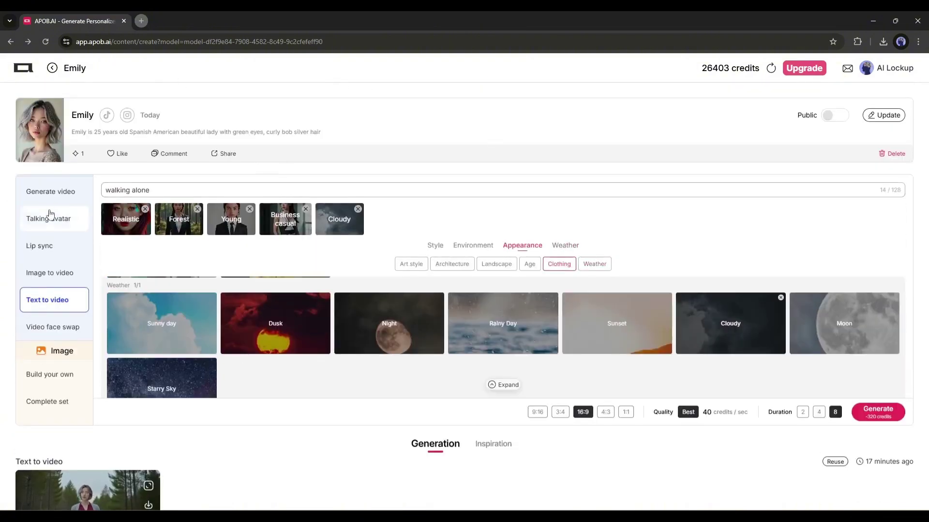
scroll(57, 248, "up", 2)
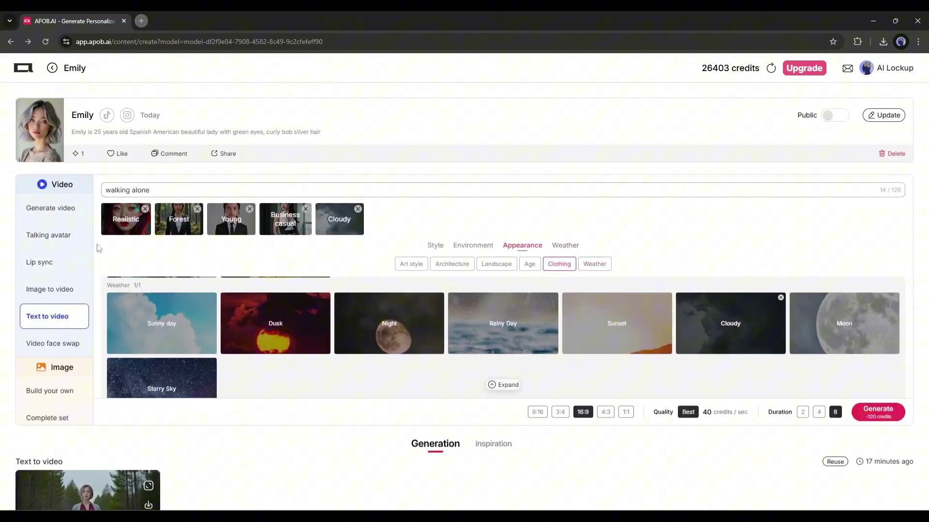
- In talking-avatar mode, look through the gallery and upload dialog without choosing an image
left_click(63, 240)
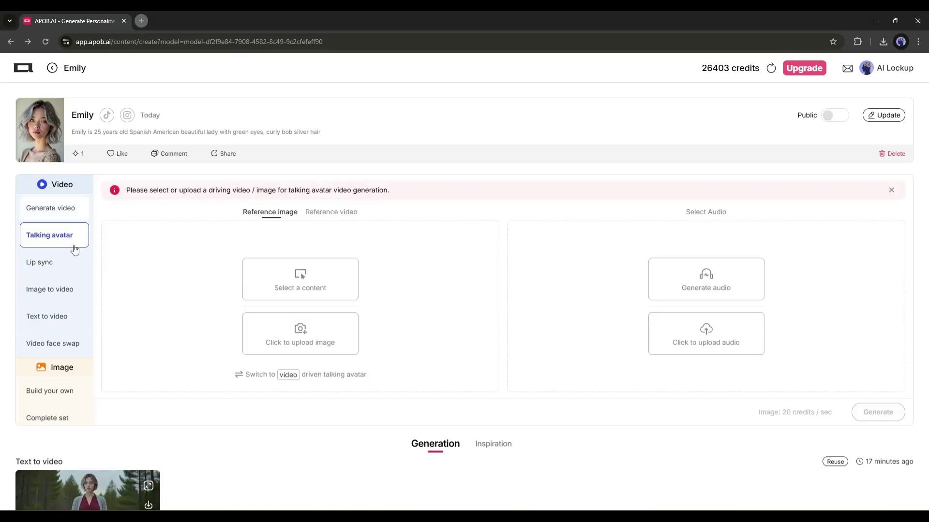
left_click(325, 290)
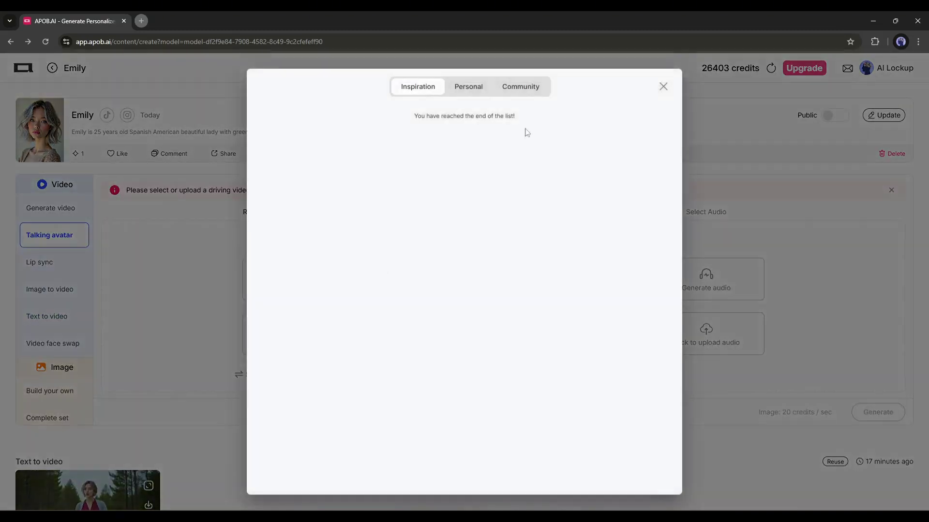
left_click(662, 87)
left_click(301, 332)
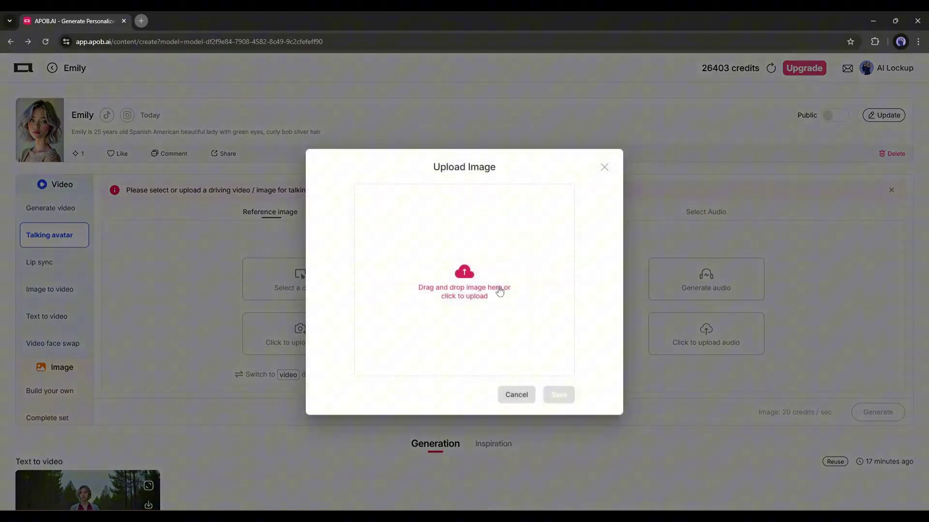
left_click(606, 169)
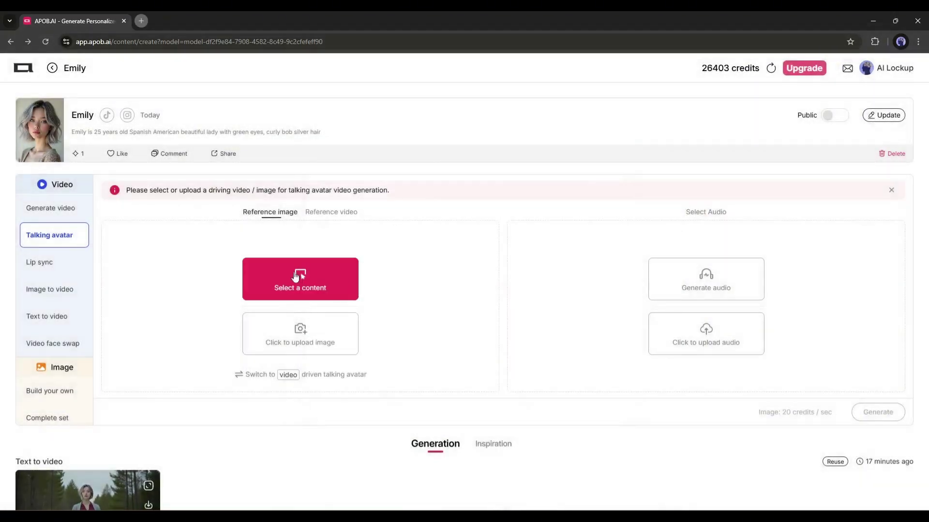
- Pick the sunglasses beach portrait from Personal as the reference image, keeping the image option
left_click(336, 275)
left_click(470, 89)
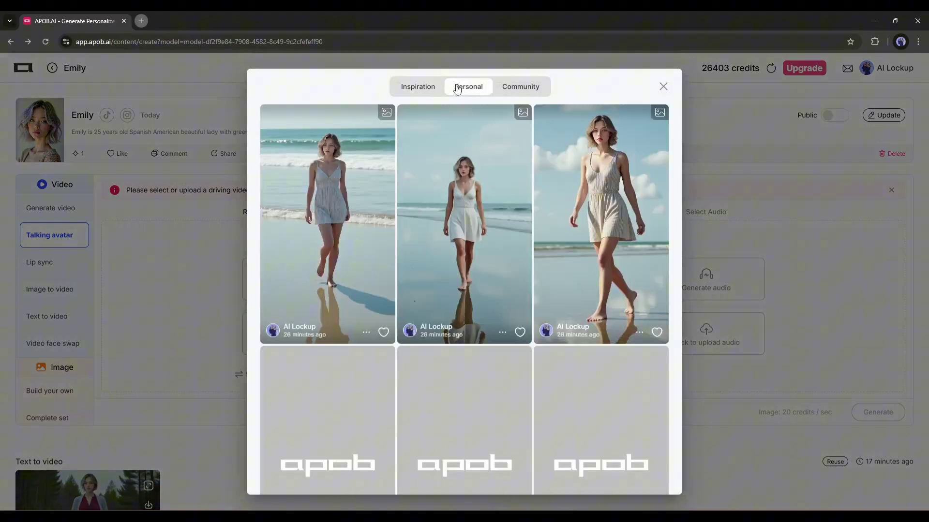
scroll(398, 245, "down", 1)
scroll(393, 246, "down", 3)
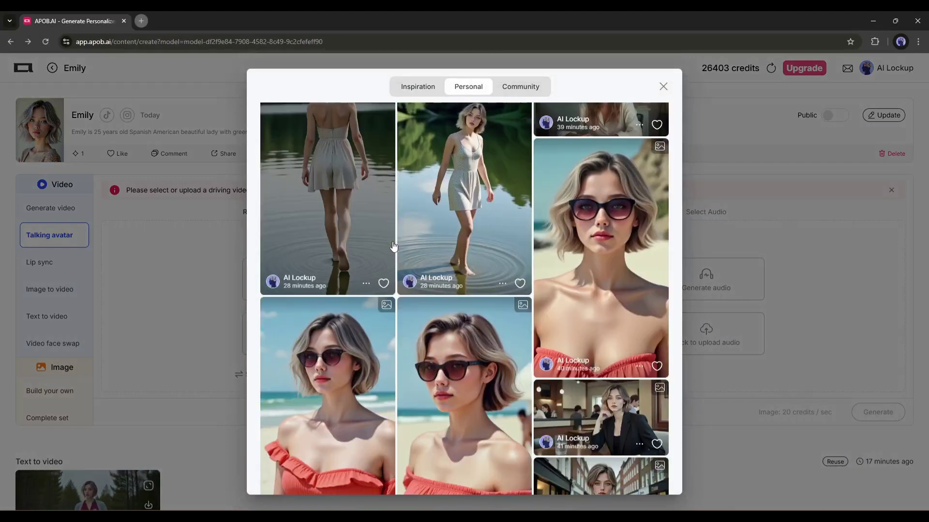
left_click(545, 247)
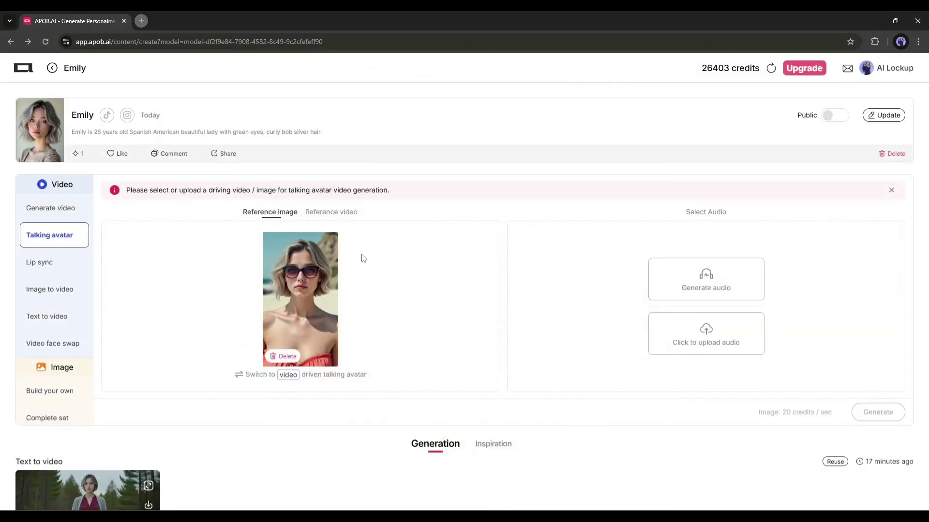
left_click(333, 211)
left_click(275, 214)
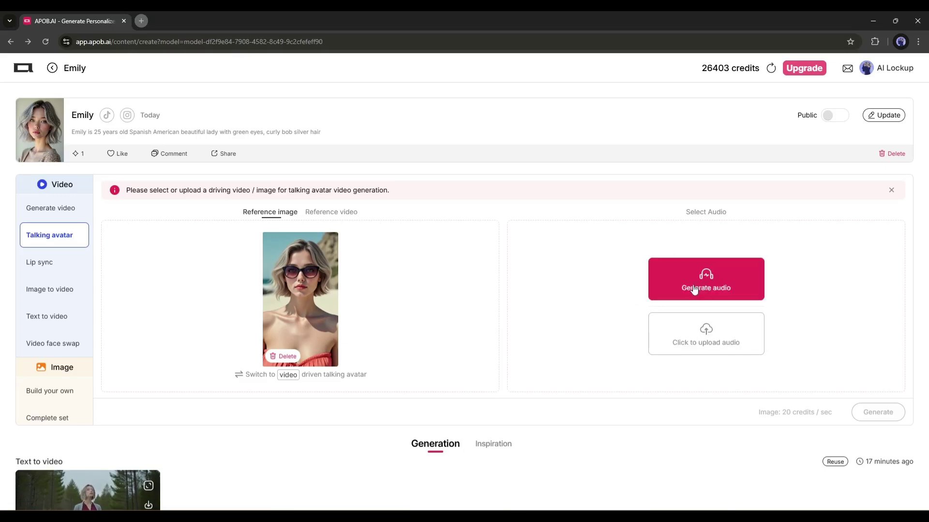
- Write an AI script of Emily talking with fans and delete its opening stage direction and speaker label
left_click(732, 299)
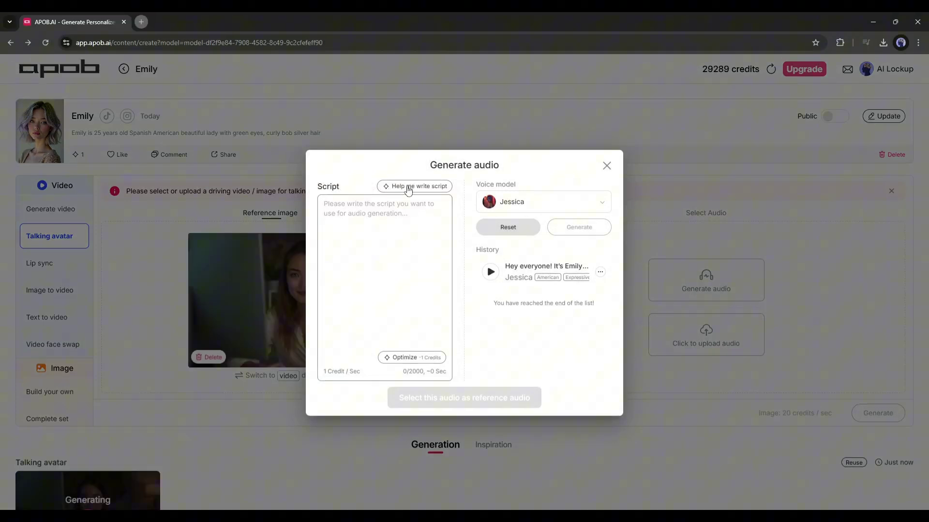
left_click(407, 189)
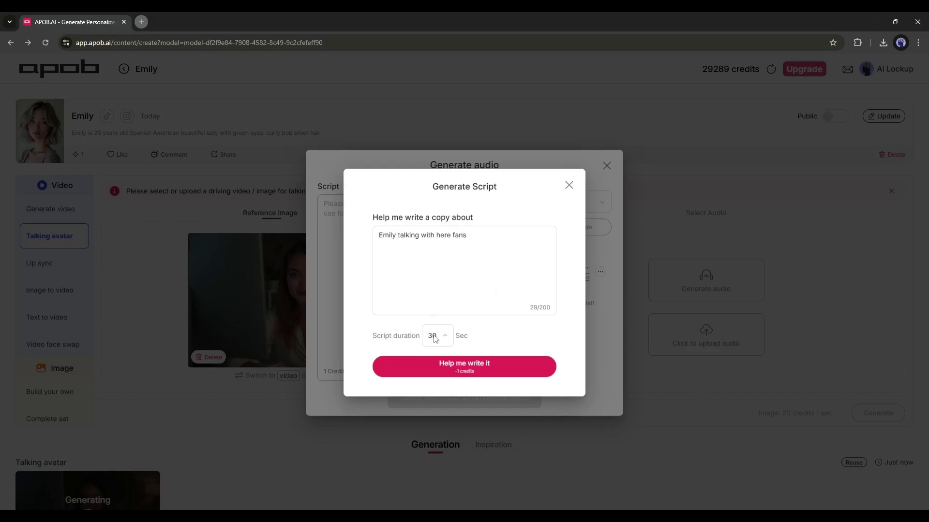
left_click(444, 365)
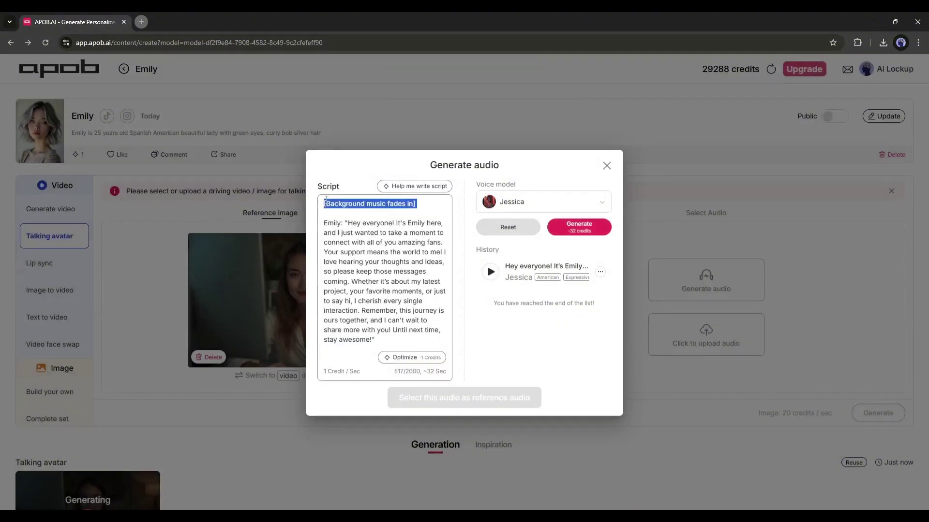
key("BackSpace")
left_click_drag(362, 204, 323, 204)
key("BackSpace")
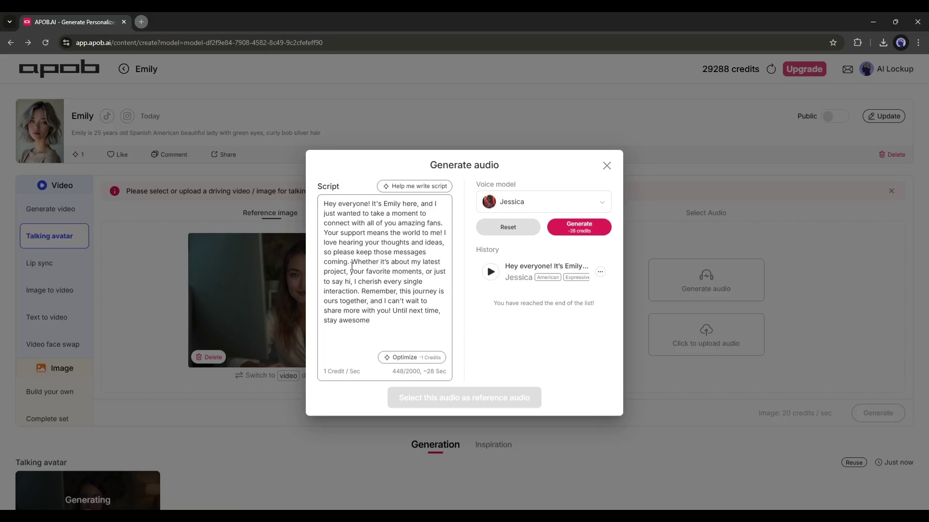
- Keep Jessica as the voice and generate the script audio
left_click(549, 208)
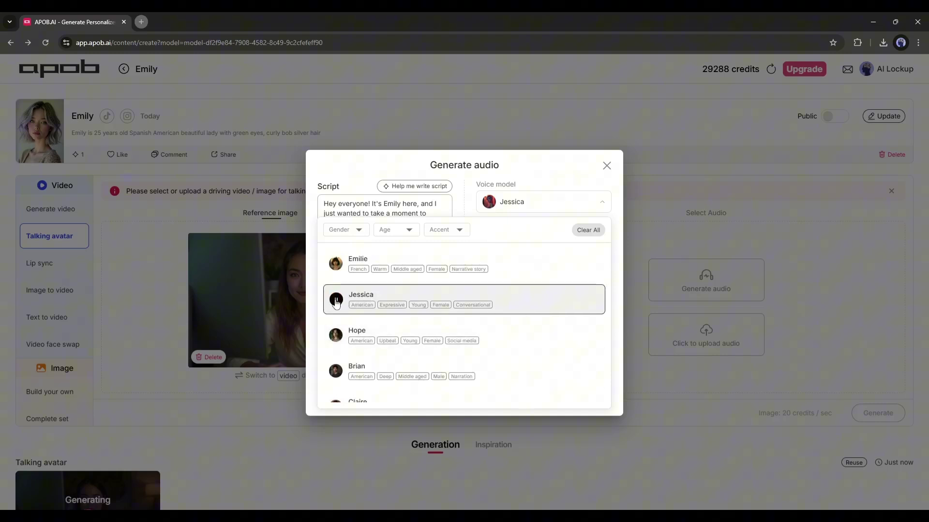
left_click(575, 301)
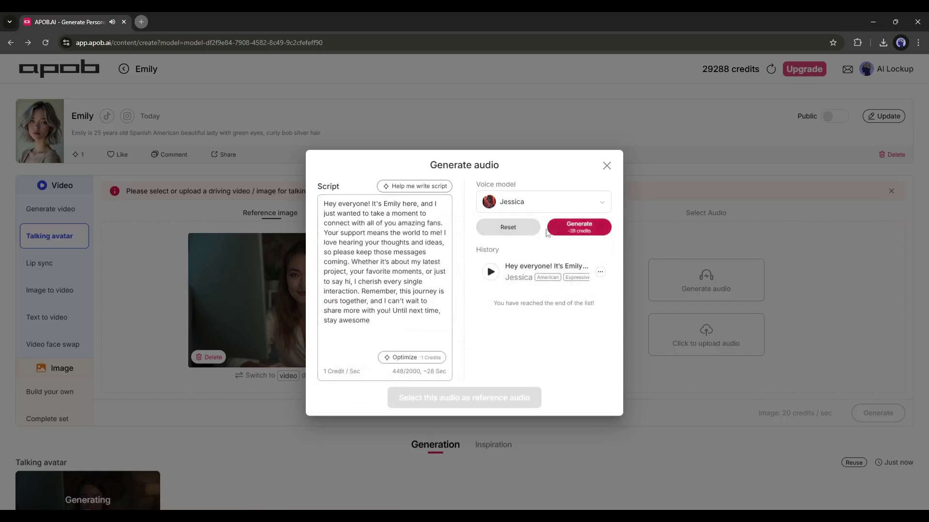
left_click(579, 227)
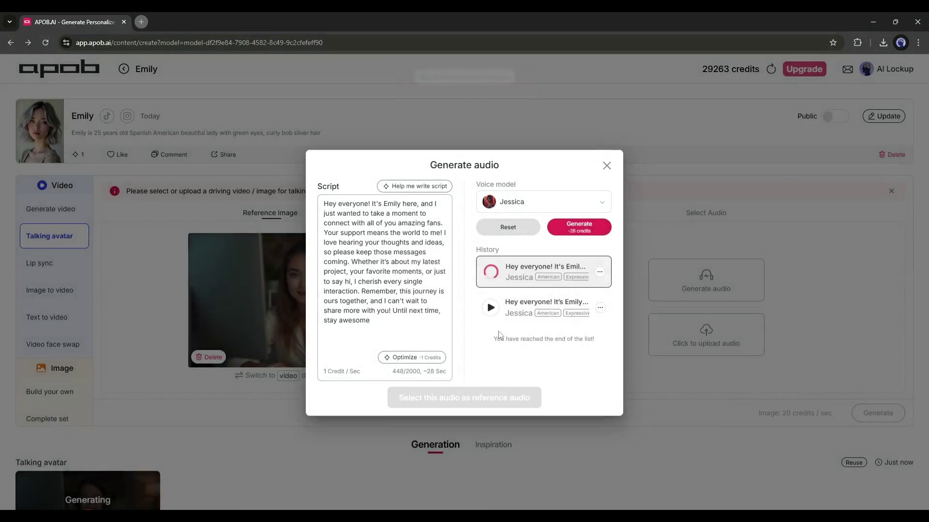
- Attach the new greeting audio, generate the talking-avatar video, and preview the result
left_click(523, 307)
left_click(464, 398)
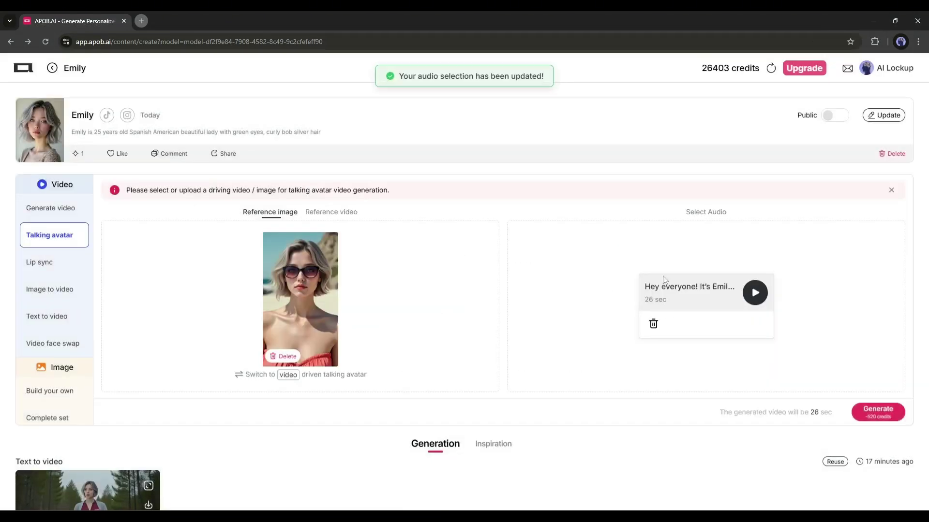
left_click(877, 410)
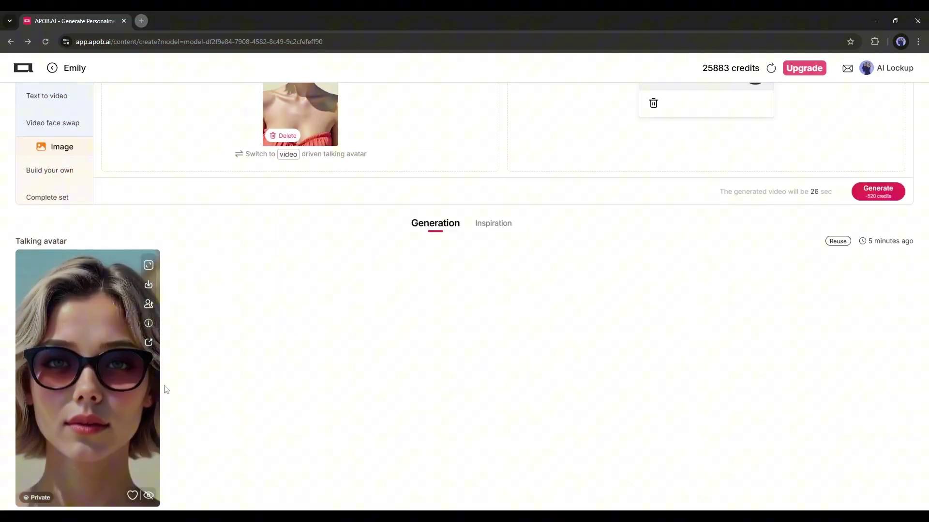
left_click(111, 383)
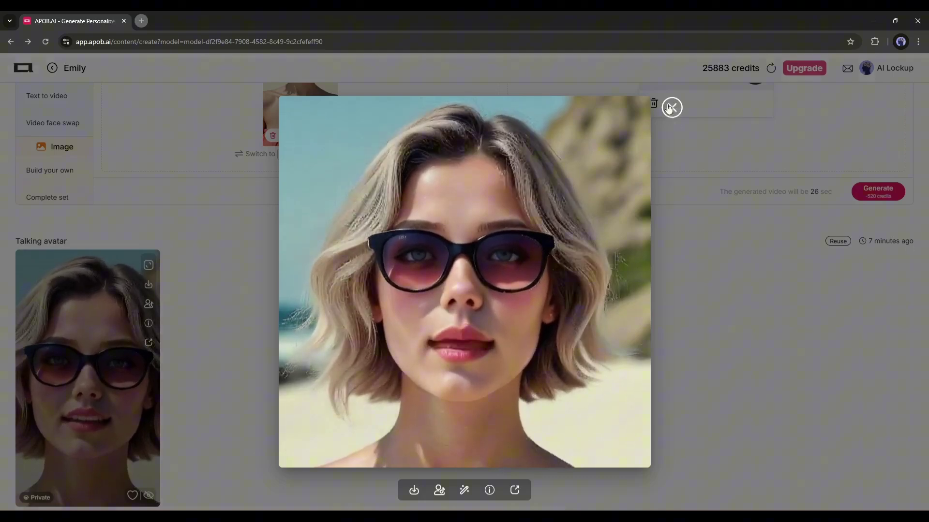
left_click(672, 107)
scroll(292, 259, "up", 2)
scroll(292, 258, "up", 2)
scroll(199, 280, "down", 3)
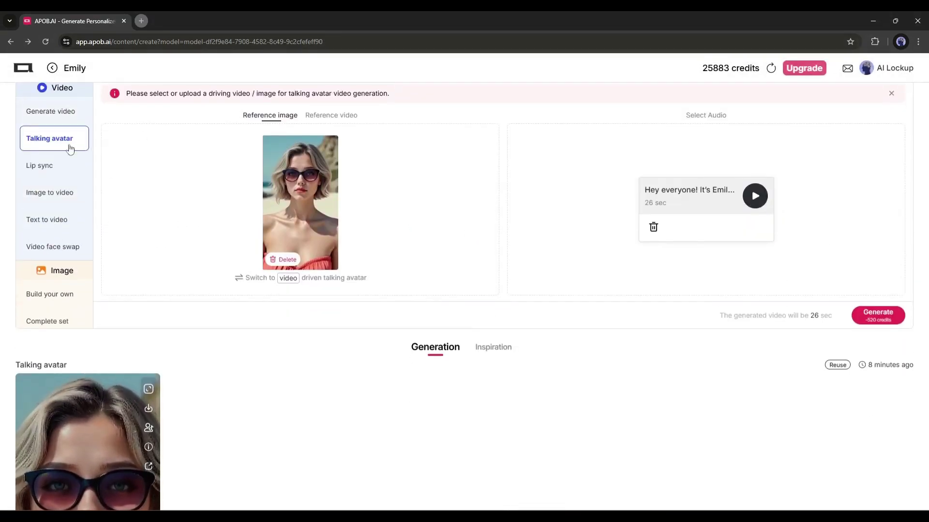
- Upload the city street video into video face swap
left_click(39, 167)
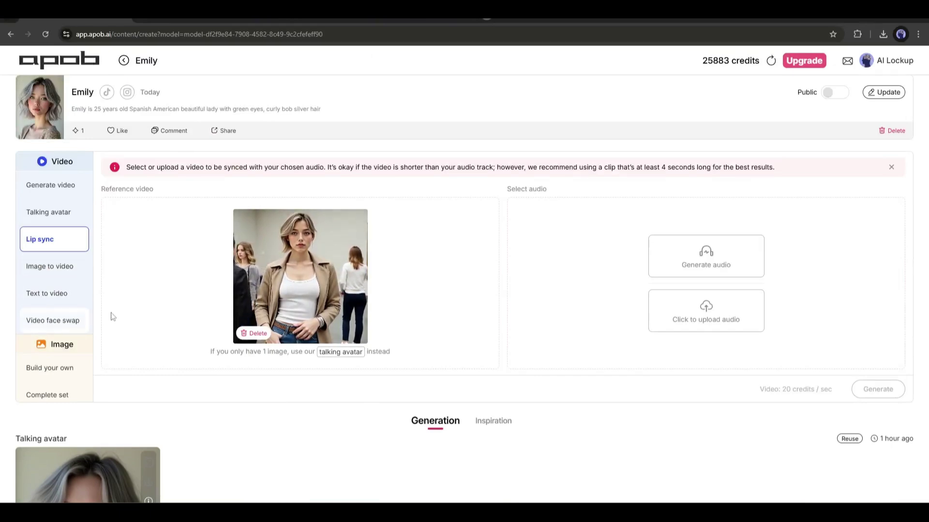
left_click(45, 323)
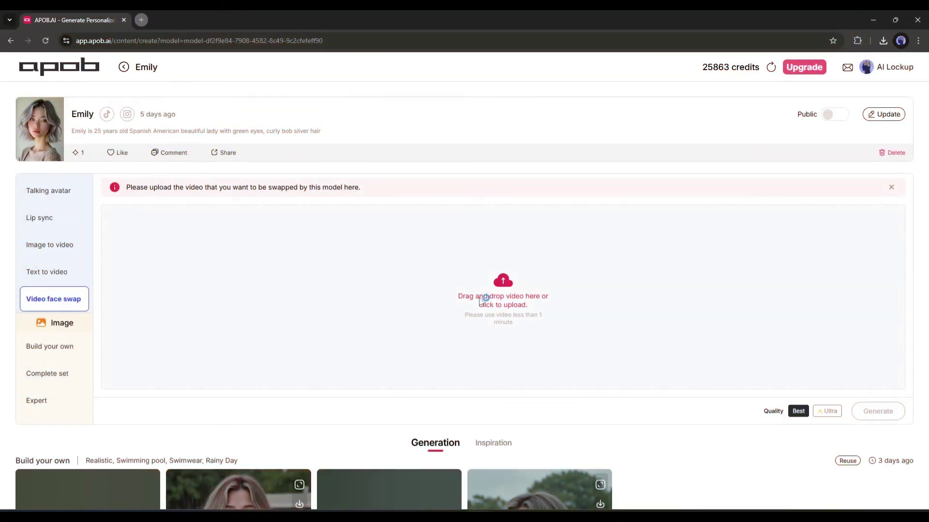
left_click(420, 290)
double_click(138, 204)
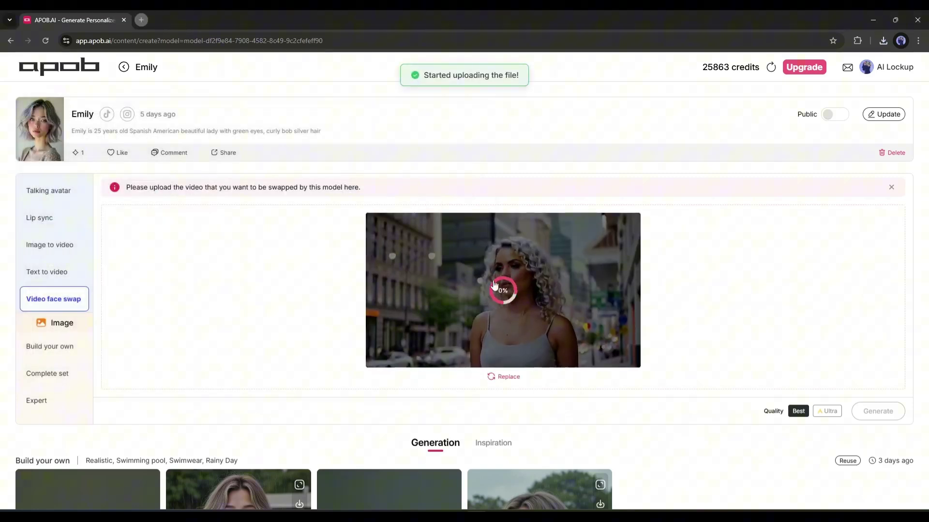
- Generate the Ultra-quality face swap with the trim accepted, and preview the result
left_click(834, 412)
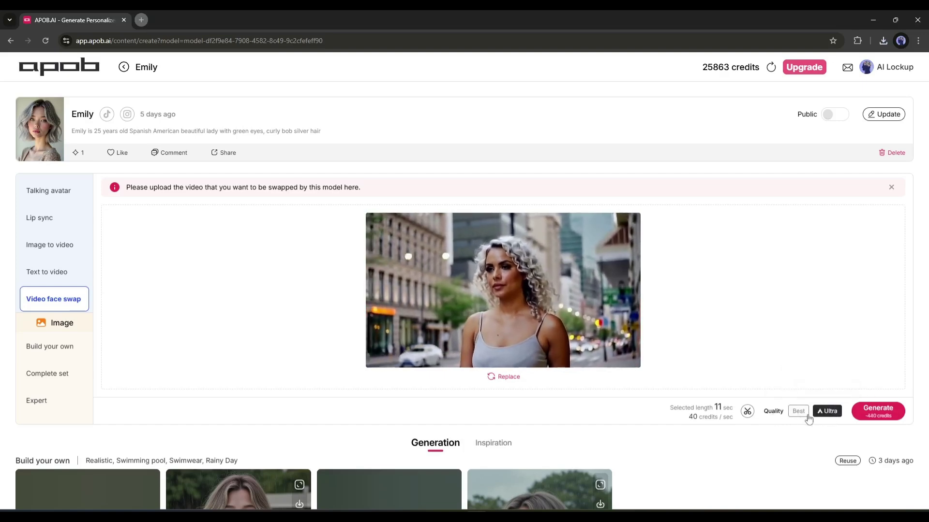
left_click(747, 412)
left_click(500, 394)
left_click(878, 410)
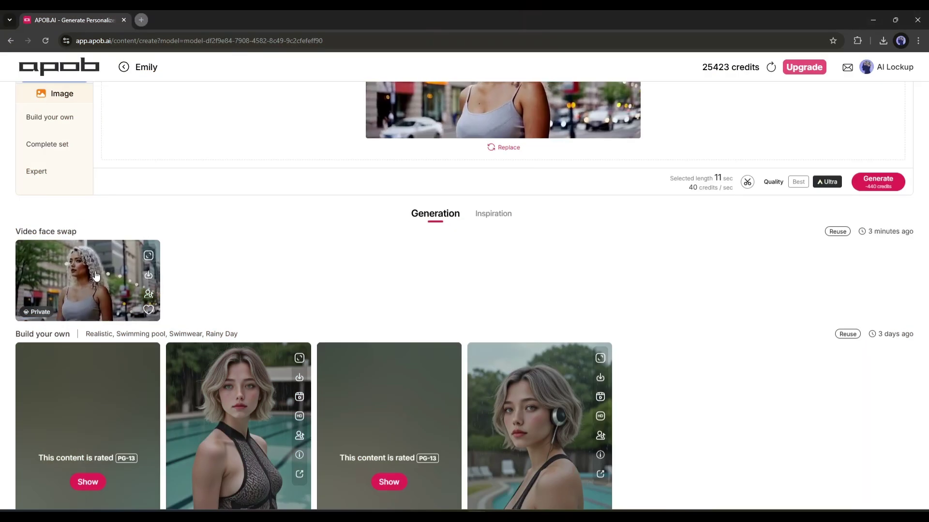
left_click(98, 272)
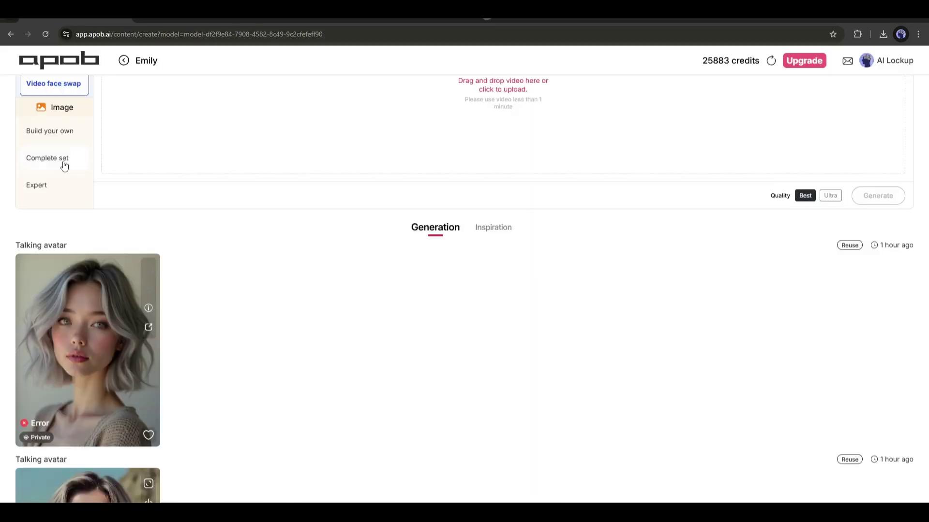
- Open the Complete set feature and expand its template library to the Sport, Swimsuit and Christmas categories
left_click(63, 162)
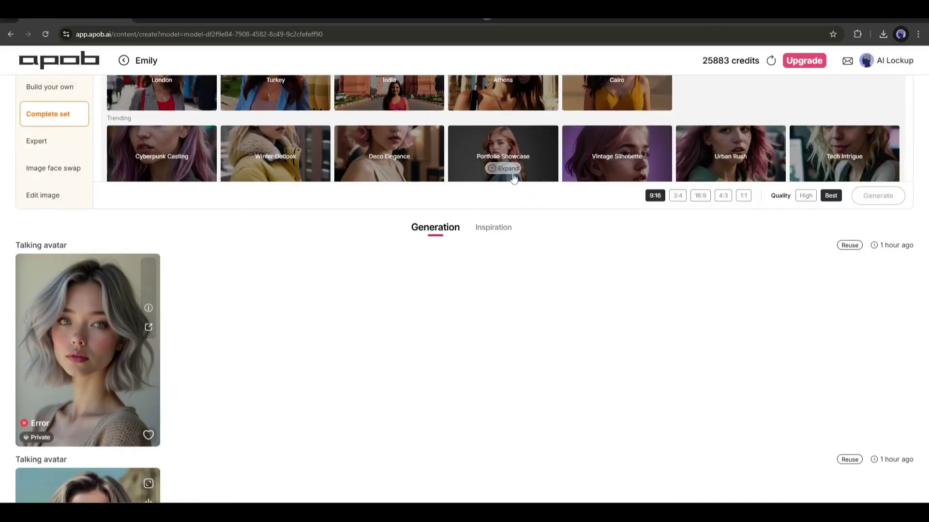
left_click(506, 169)
scroll(453, 189, "down", 2)
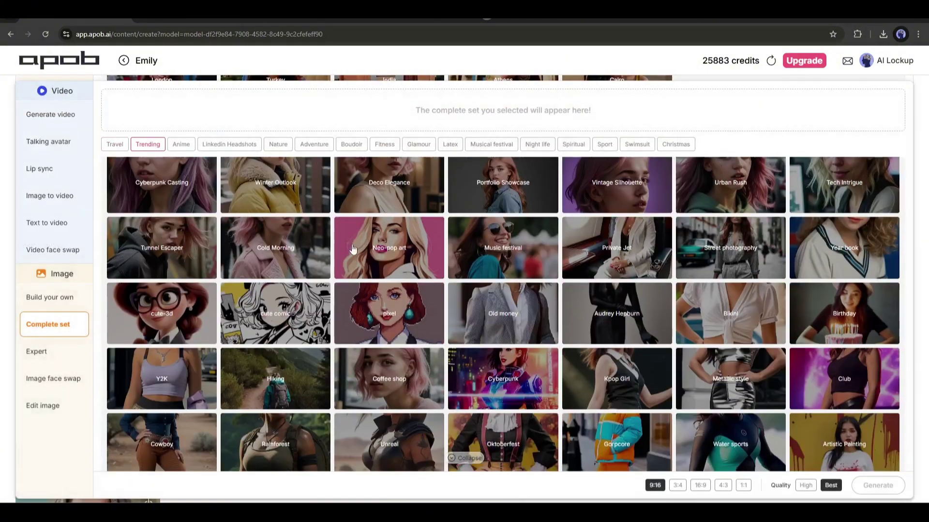
scroll(458, 218, "down", 2)
scroll(461, 254, "down", 4)
scroll(461, 255, "down", 3)
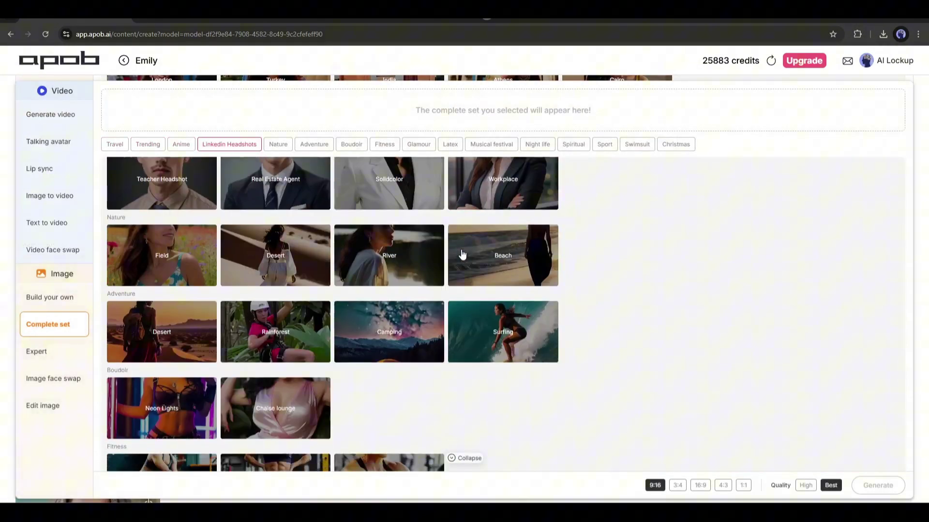
scroll(462, 254, "down", 4)
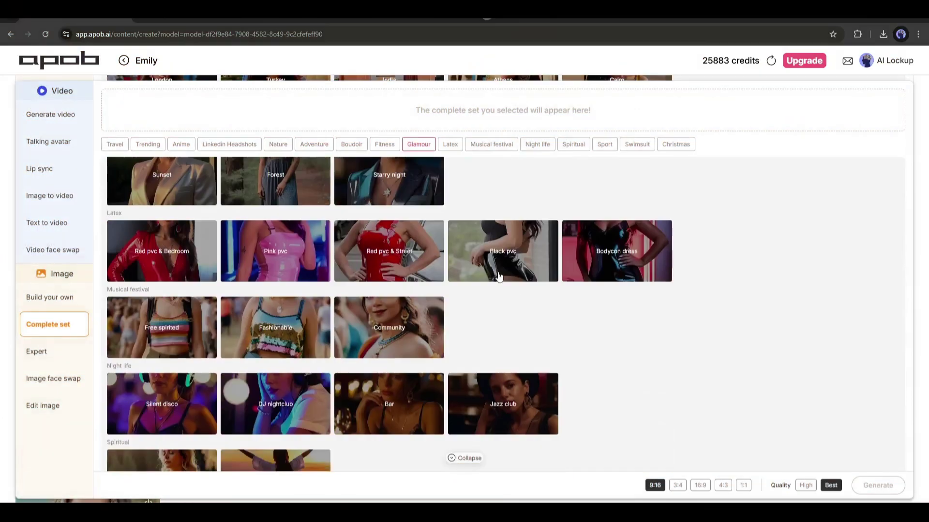
scroll(532, 304, "down", 1)
scroll(542, 323, "down", 3)
scroll(542, 323, "down", 1)
scroll(543, 328, "down", 2)
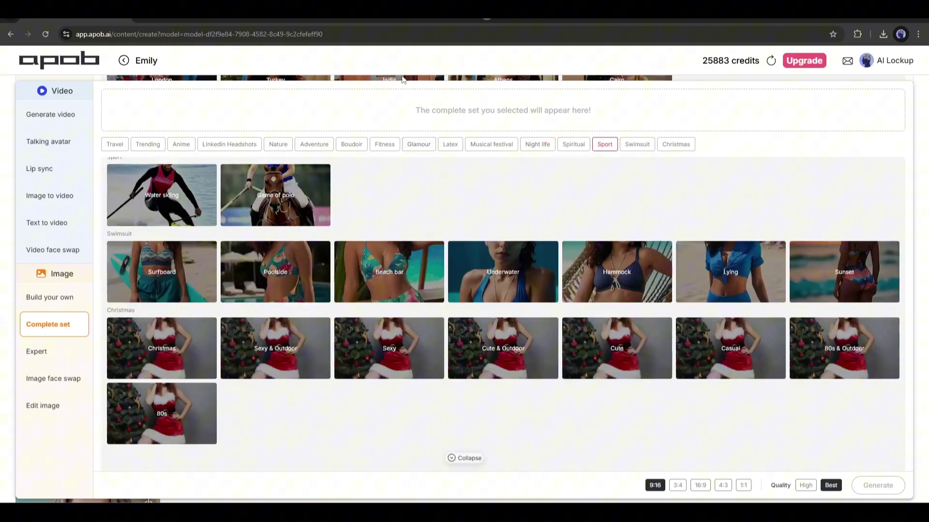